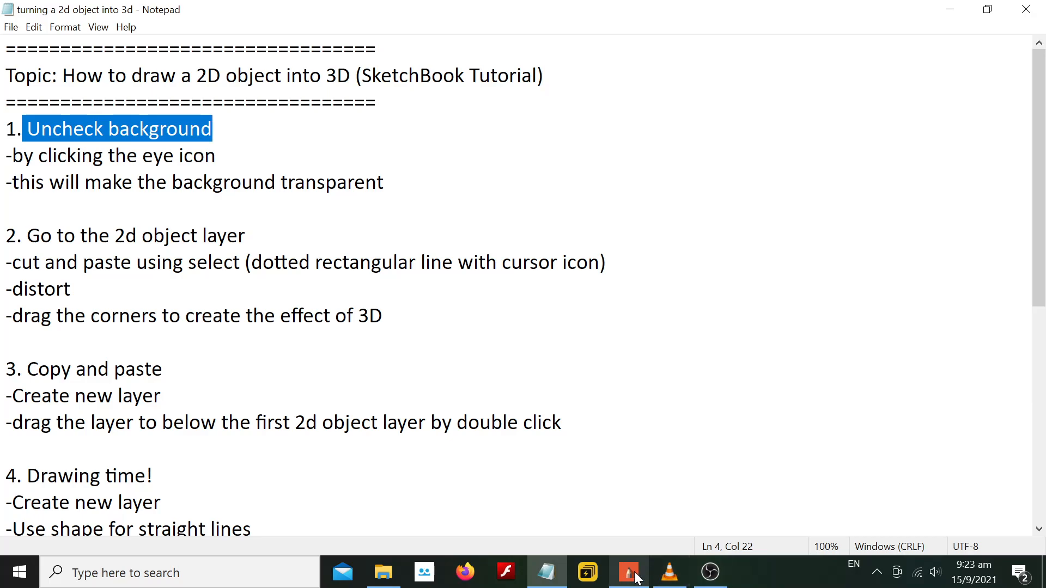
Switch to SketchBook and hide the Background layer to make the canvas transparent
left_click(796, 290)
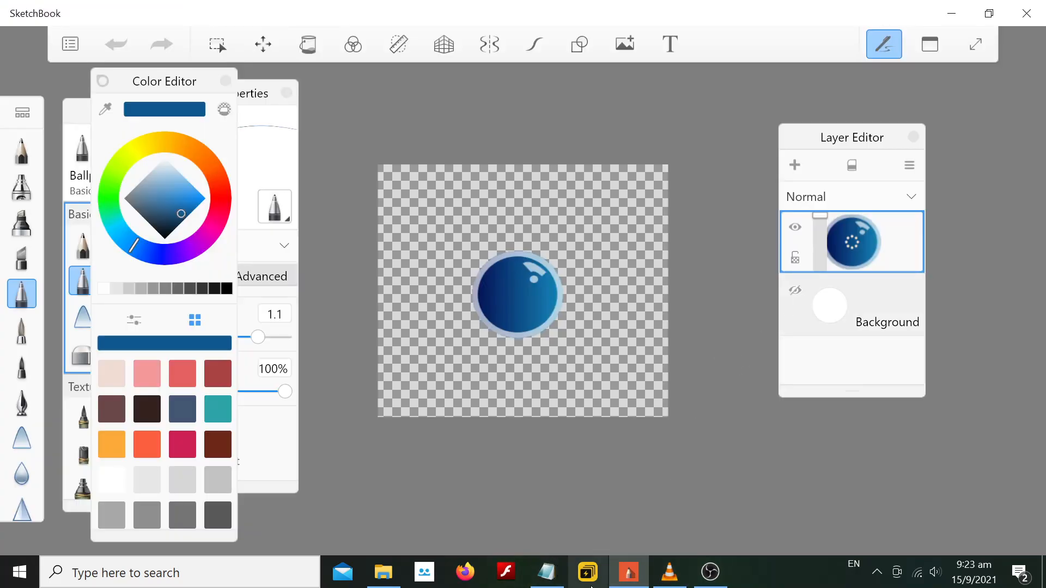
Switch to the Notepad notes and highlight step 2's heading and its line about cutting and pasting with select
left_click(546, 572)
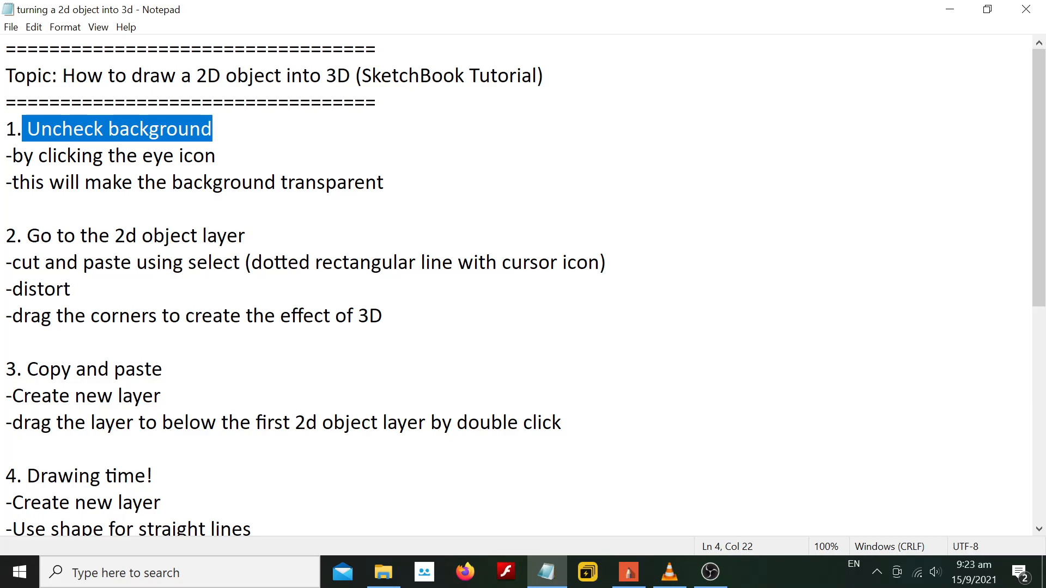
left_click_drag(27, 235, 246, 236)
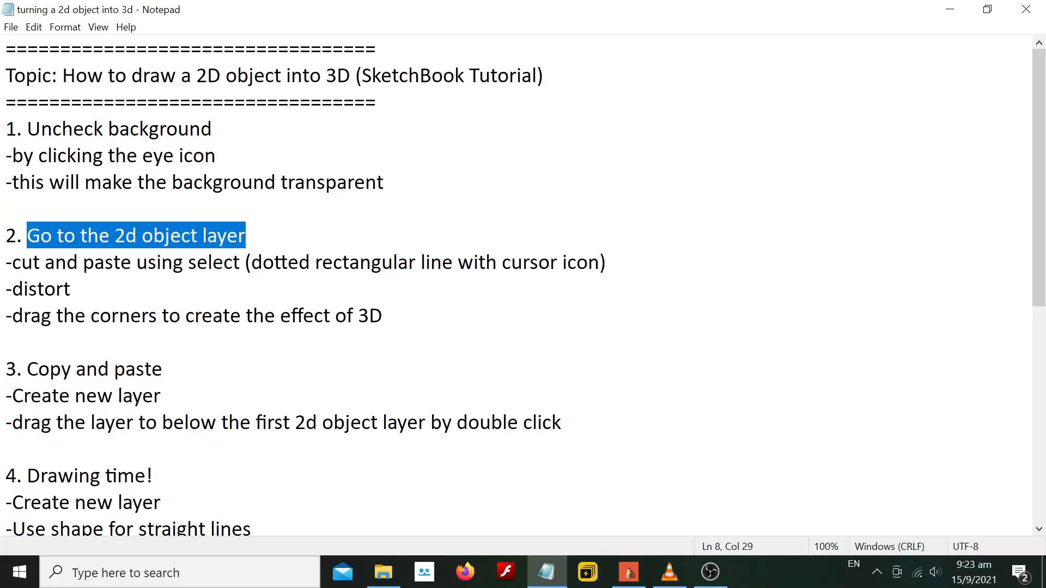
left_click_drag(12, 262, 605, 262)
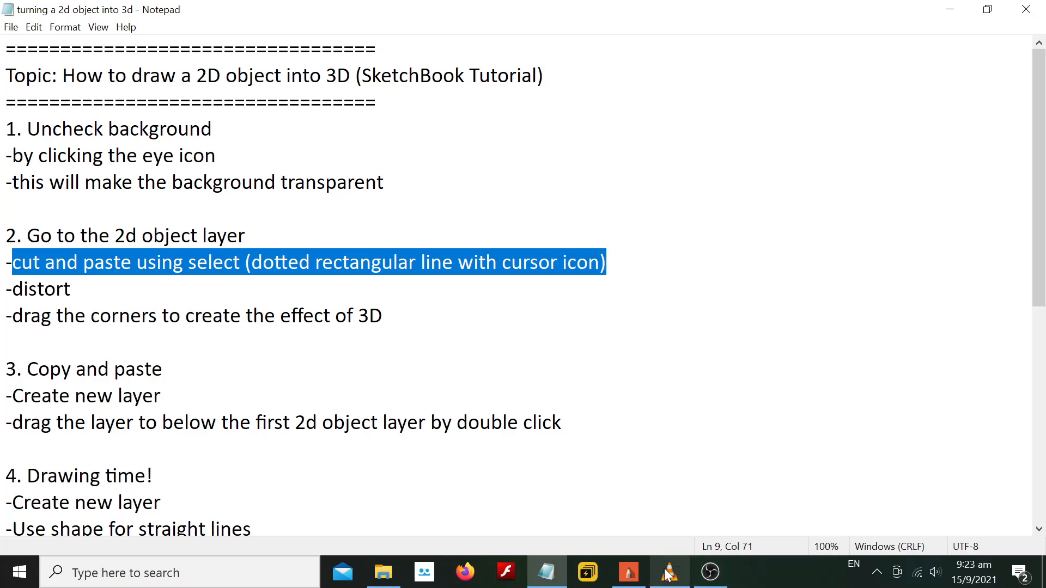
Return to SketchBook and make a rectangular selection around the blue ball
left_click(628, 572)
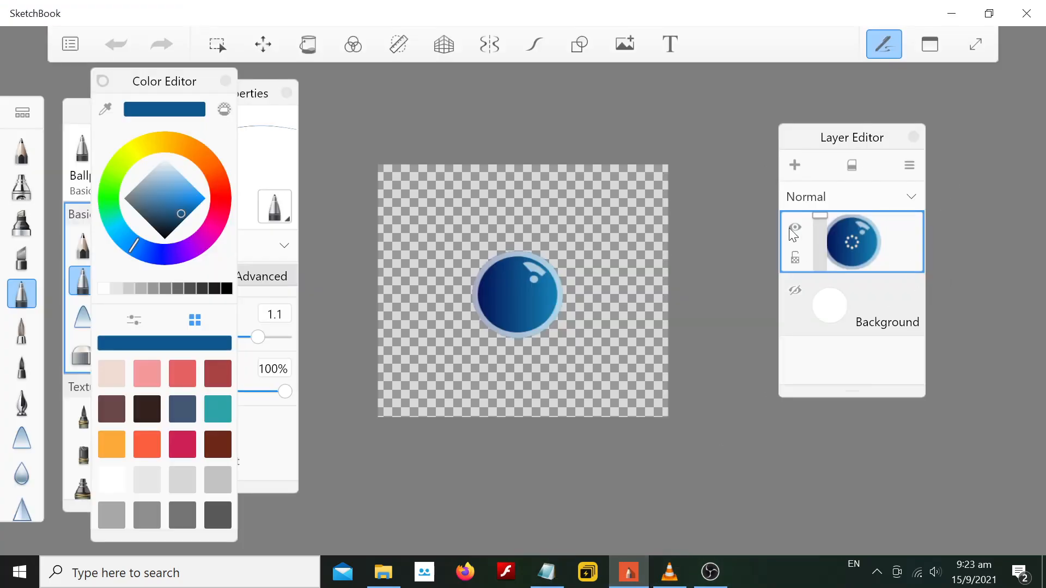
left_click(218, 45)
mouse_move(467, 236)
left_mouse_down()
mouse_move(569, 297)
mouse_move(591, 345)
mouse_move(529, 285)
left_mouse_up()
left_click(318, 82)
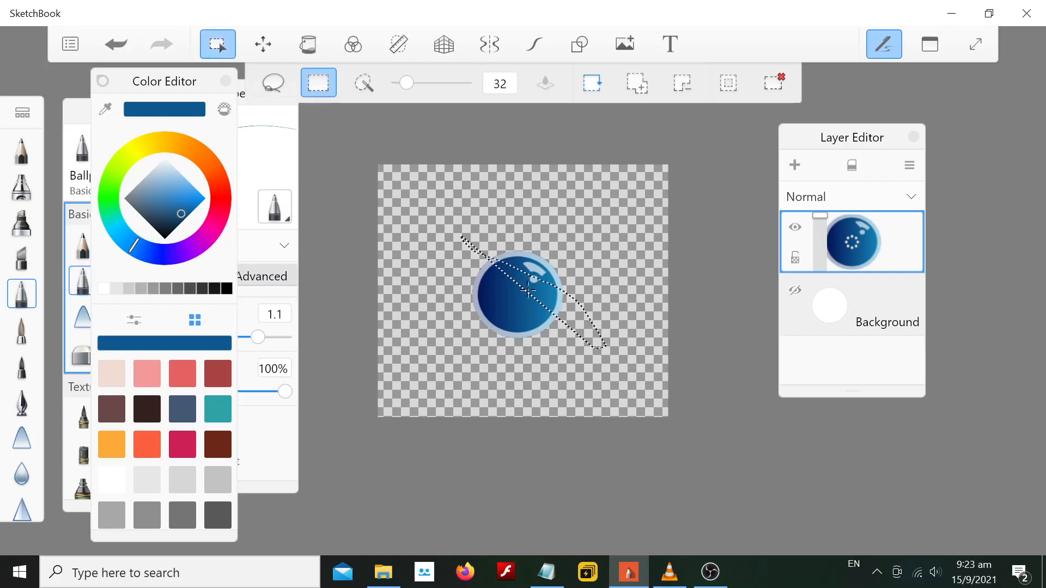
left_click_drag(448, 235, 587, 346)
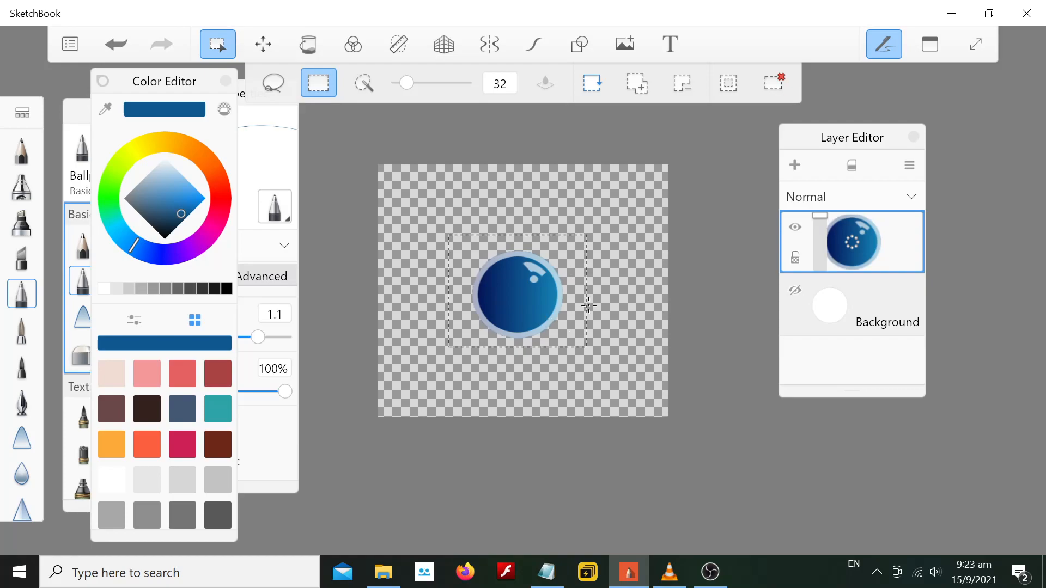
Cut the selected blue ball from its layer and paste it back
left_click(909, 166)
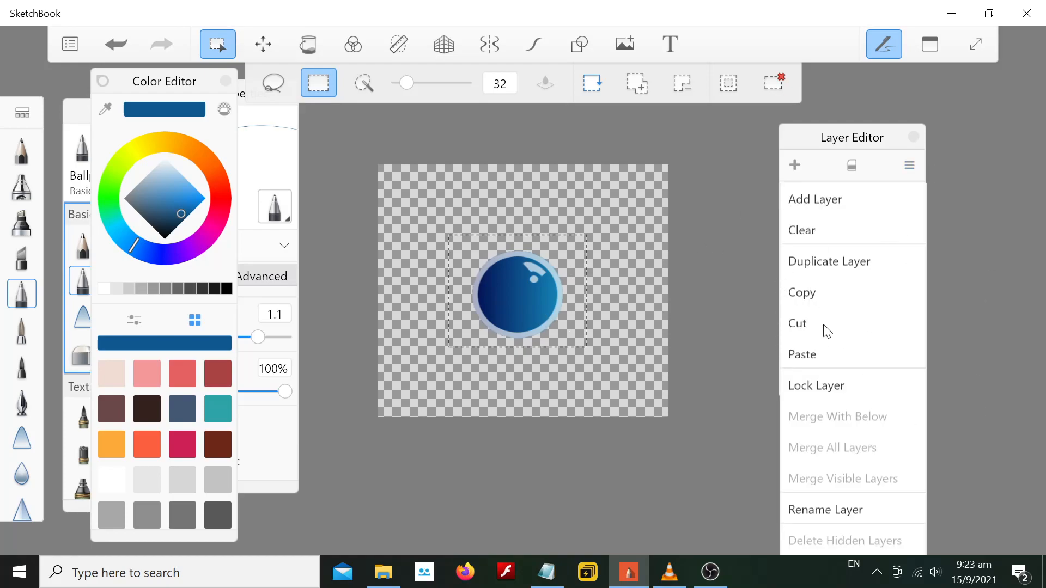
left_click(805, 314)
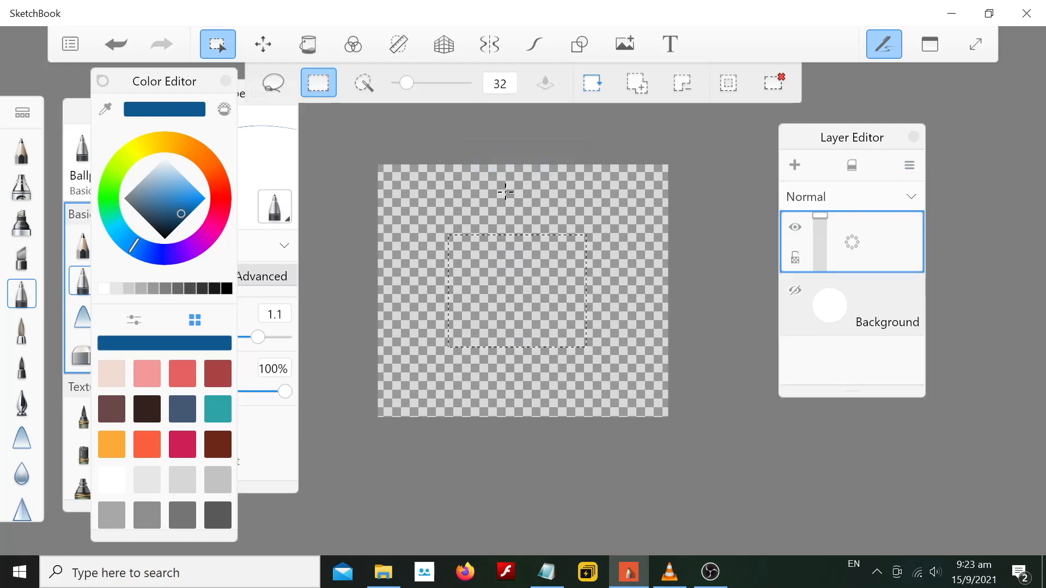
left_click(909, 166)
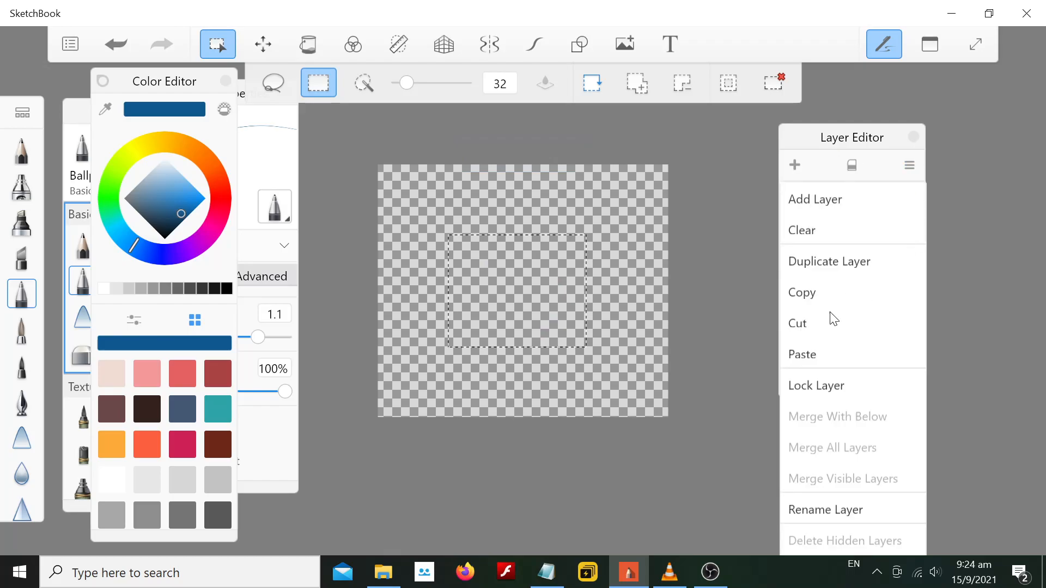
left_click(806, 354)
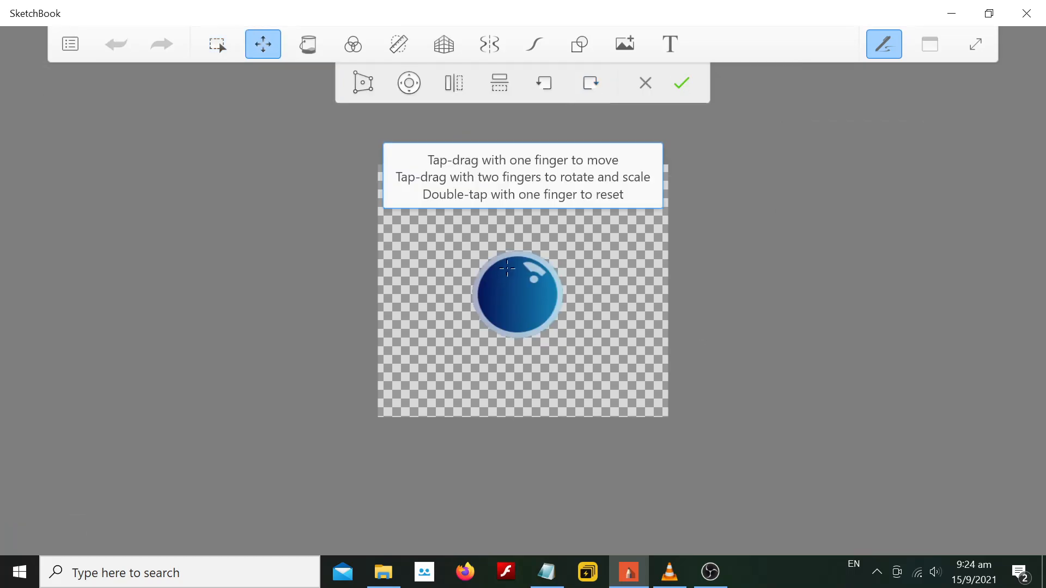
Distort the pasted ball into a flattened, tilted ellipse in the upper half of the canvas, and make the empty layer beneath it active
left_click(366, 83)
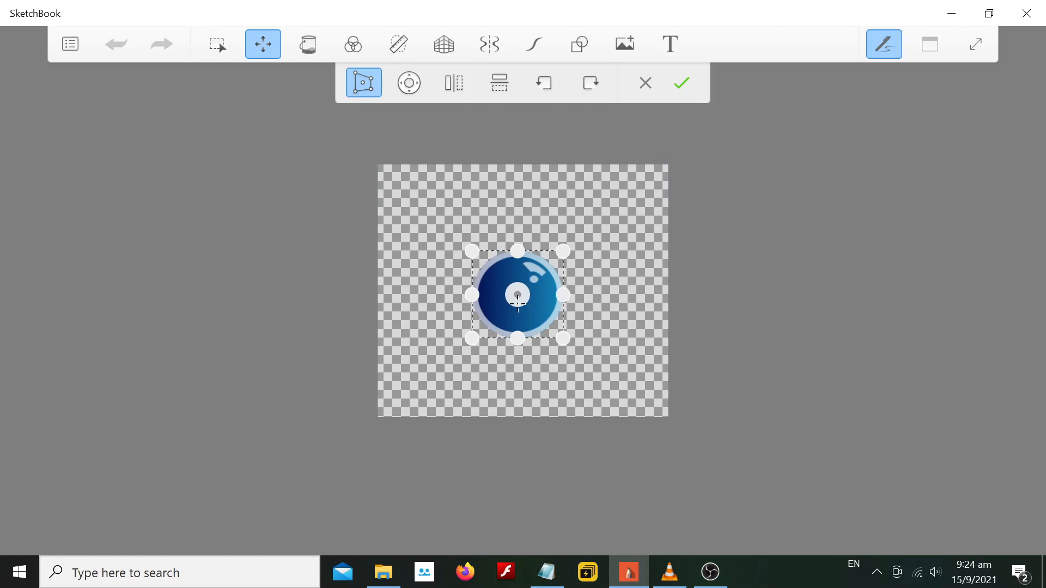
left_click_drag(470, 340, 407, 301)
left_click_drag(523, 293, 538, 271)
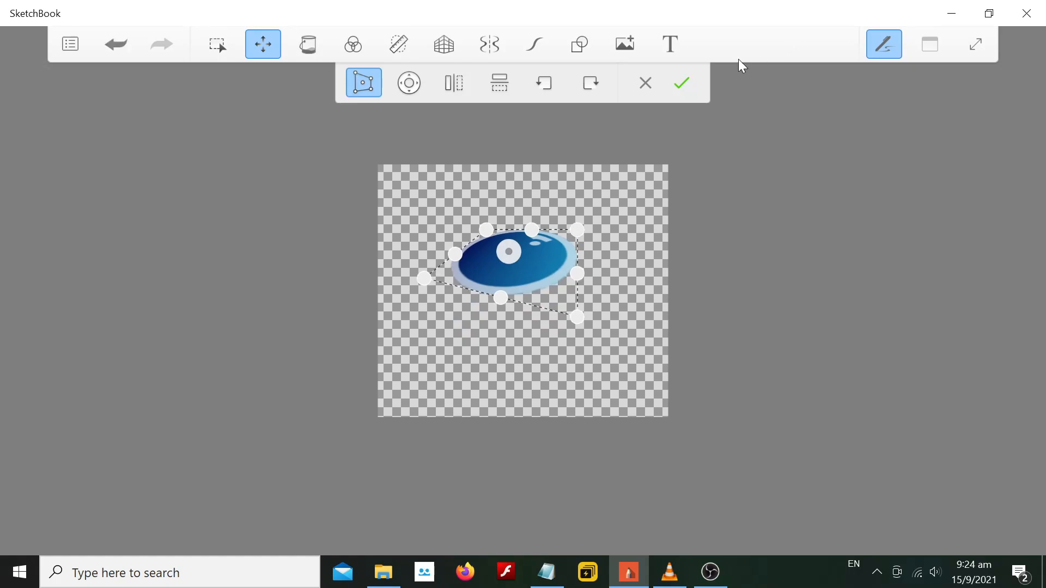
left_click(688, 83)
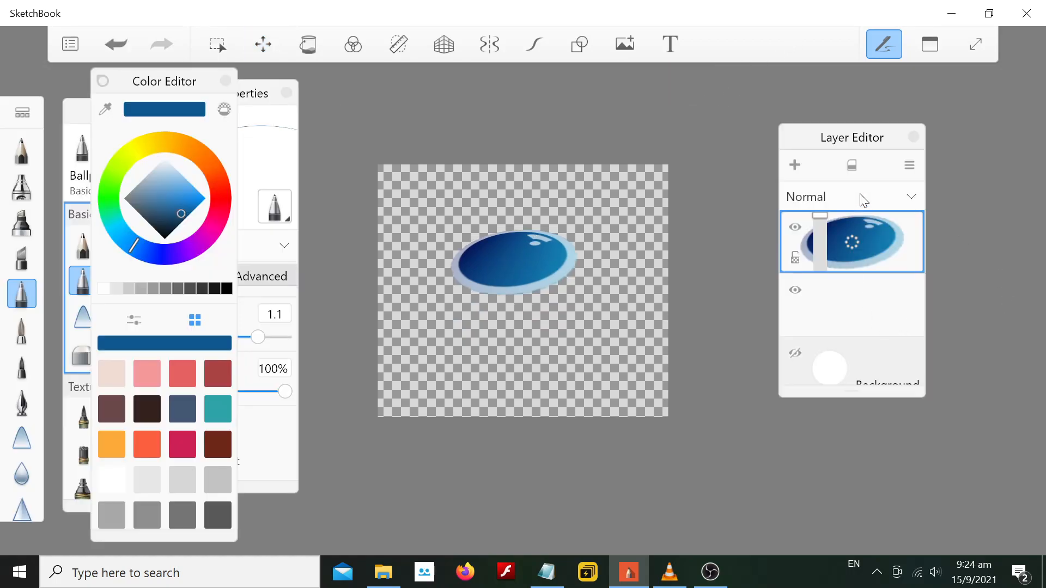
left_click(857, 300)
Review the Notepad lines on distorting the corners, copying and pasting, creating a new layer and placing it below the first object
left_click(546, 572)
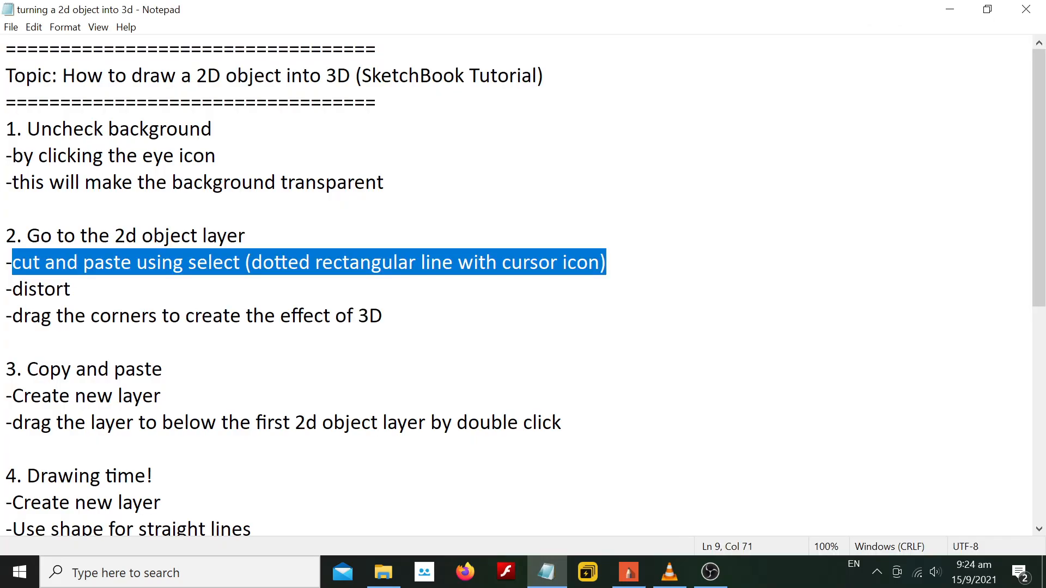
left_click_drag(383, 316, 7, 316)
left_click(154, 369)
left_click_drag(154, 369, 27, 369)
left_click_drag(161, 396, 5, 396)
left_click_drag(6, 449, 24, 422)
left_click(24, 422)
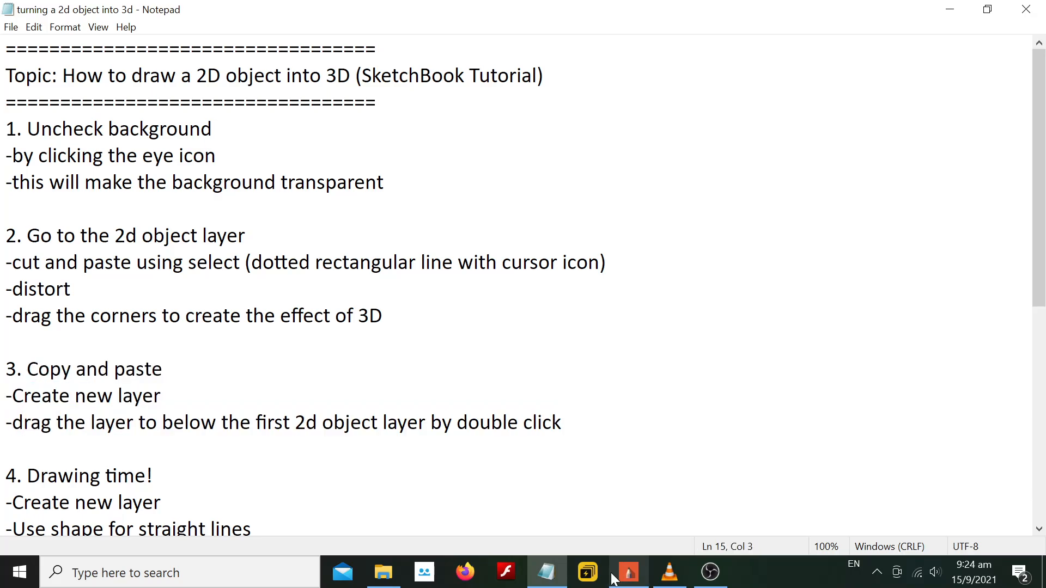
Back in SketchBook, select the flattened ellipse on the top layer with a rectangular selection and copy it
left_click(628, 572)
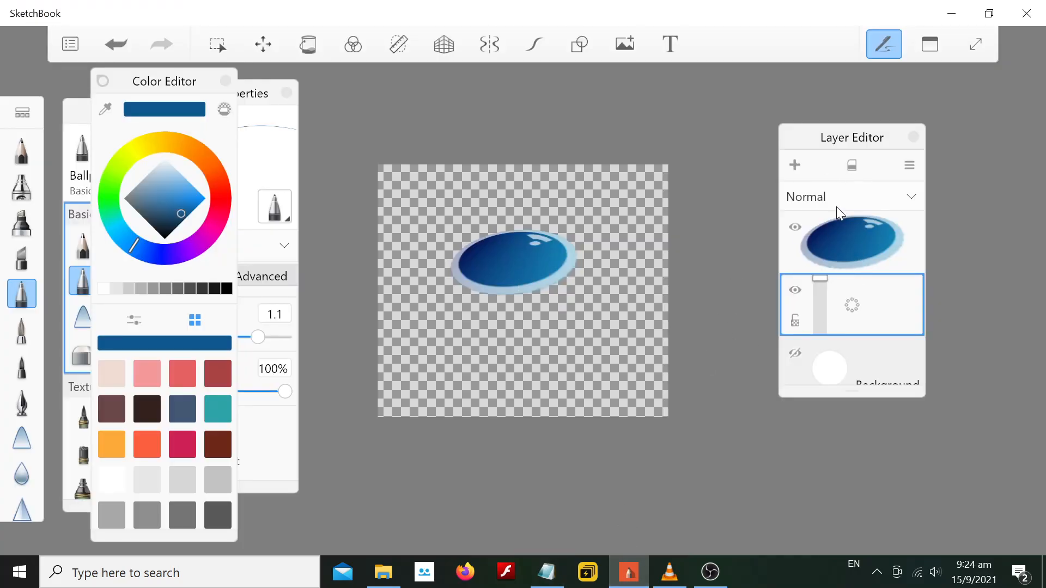
left_click(860, 242)
left_click(217, 44)
left_click_drag(428, 213, 593, 327)
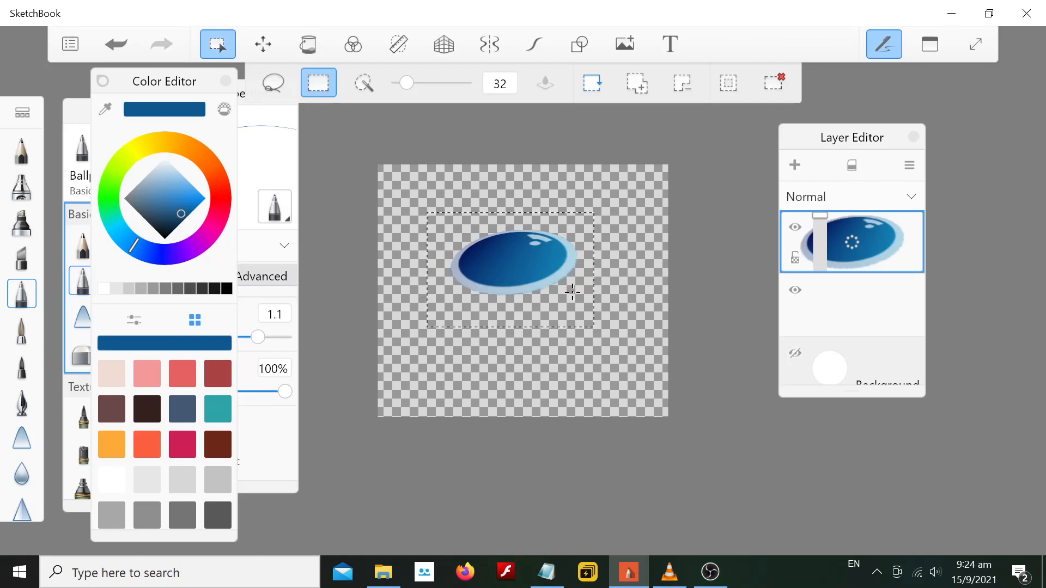
left_click(910, 165)
left_click(819, 297)
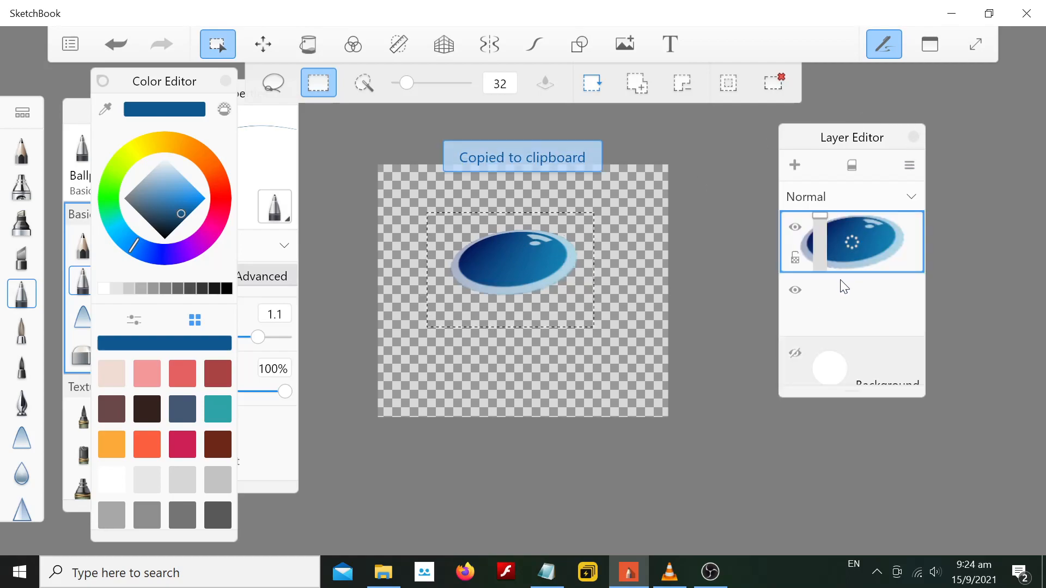
Paste the copied ellipse beneath the original's layer and move it straight down so that it partly shows under the original
left_click(843, 305)
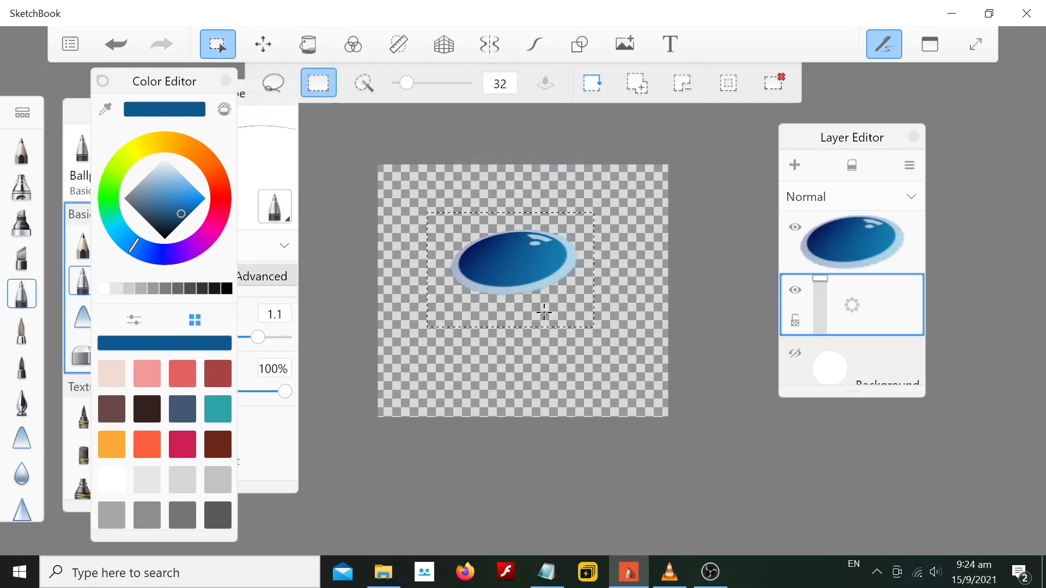
left_click(909, 165)
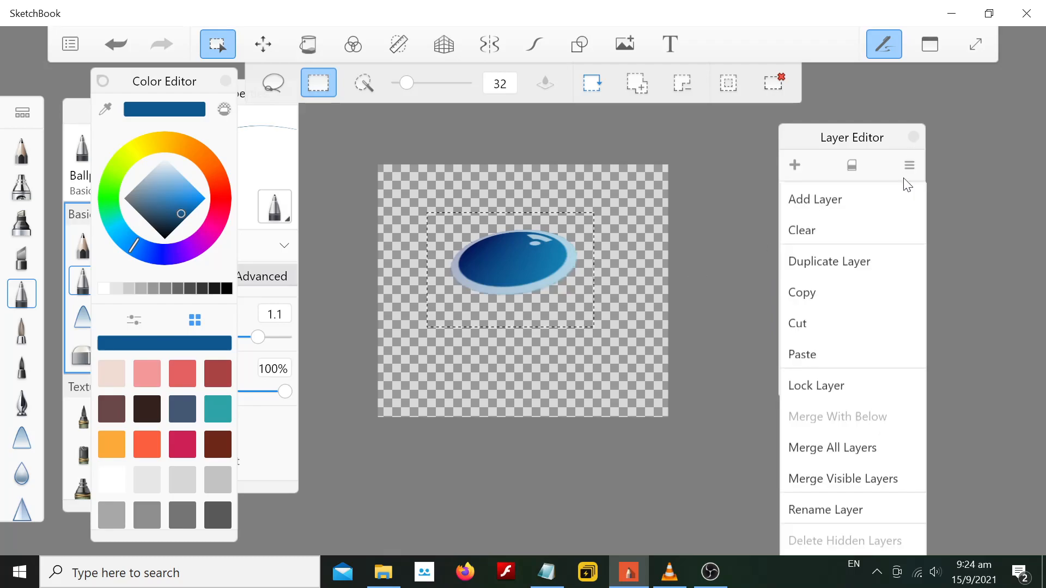
left_click(810, 352)
left_click_drag(513, 262, 515, 308)
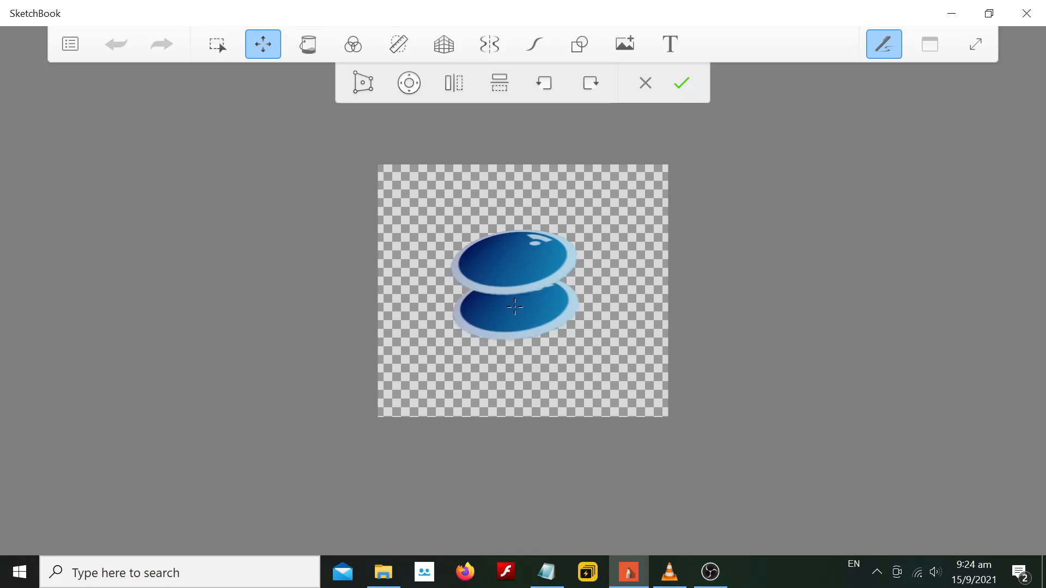
left_click(680, 85)
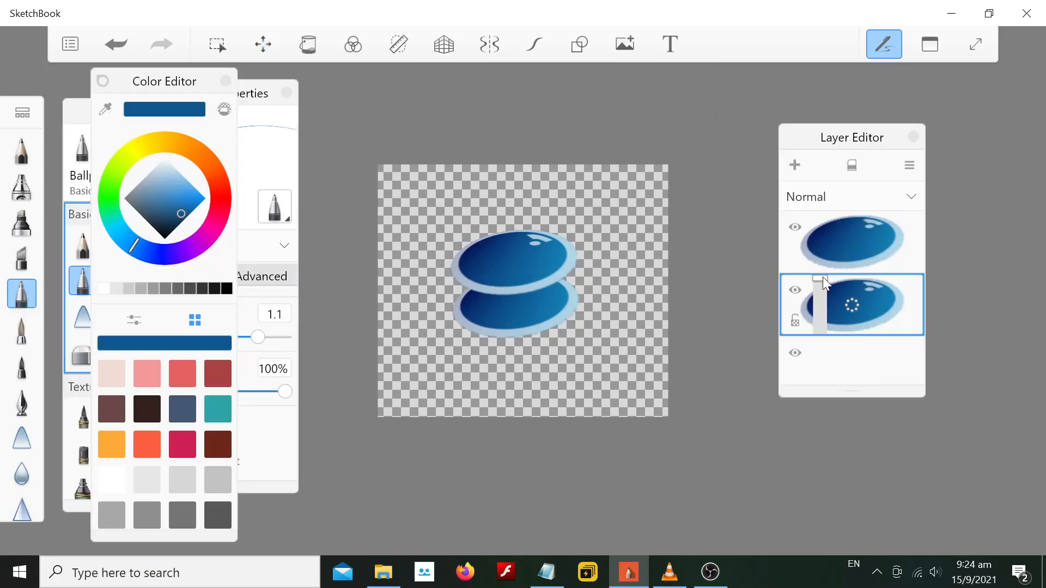
Switch to the Notepad notes and highlight the "Drawing time!" heading of step 4
left_click(547, 572)
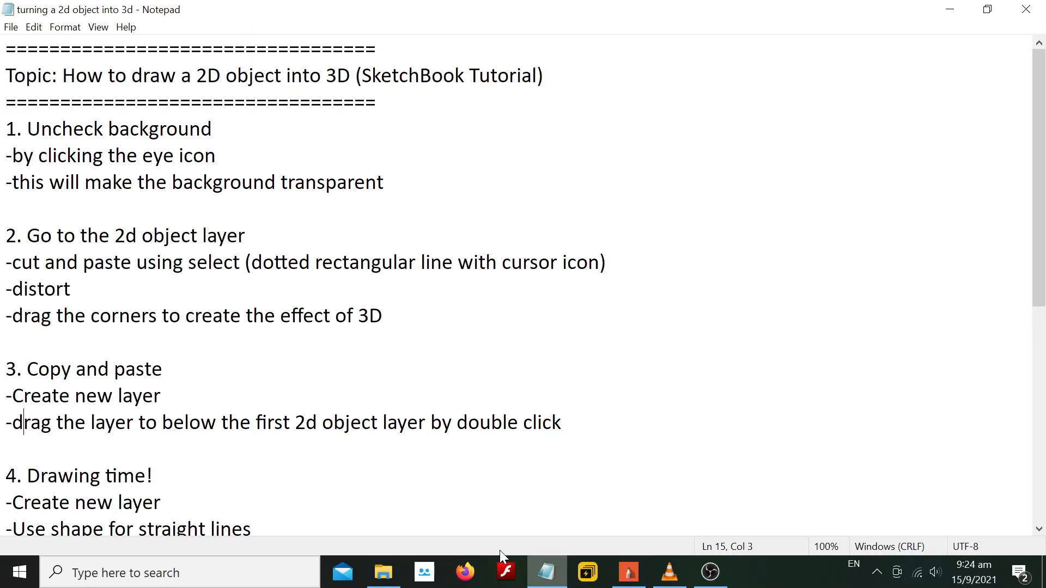
scroll(523, 283, "down", 4)
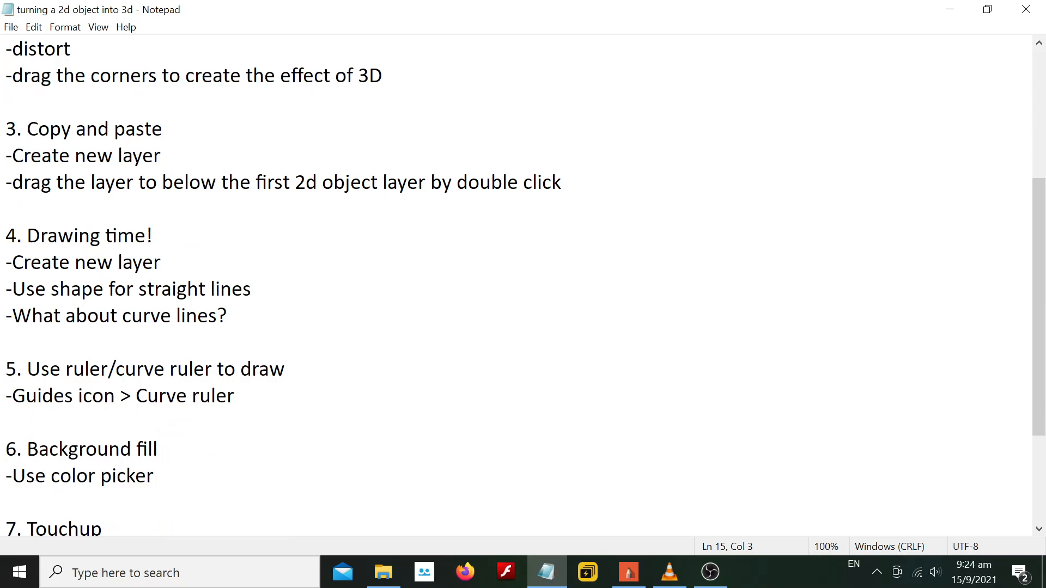
left_click_drag(153, 236, 27, 235)
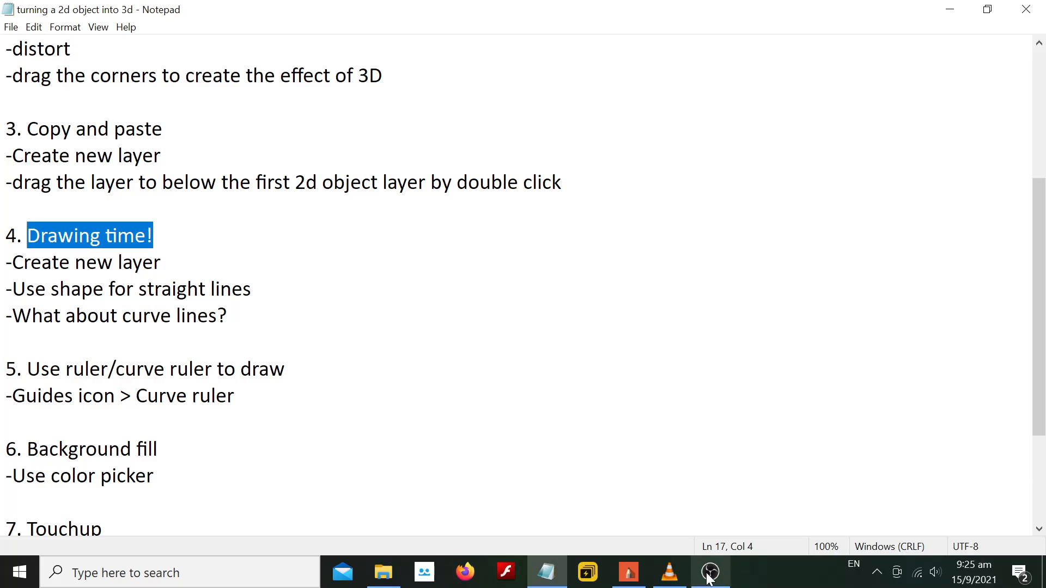
Return to SketchBook, add a new layer and place it above both ellipse layers
left_click(628, 572)
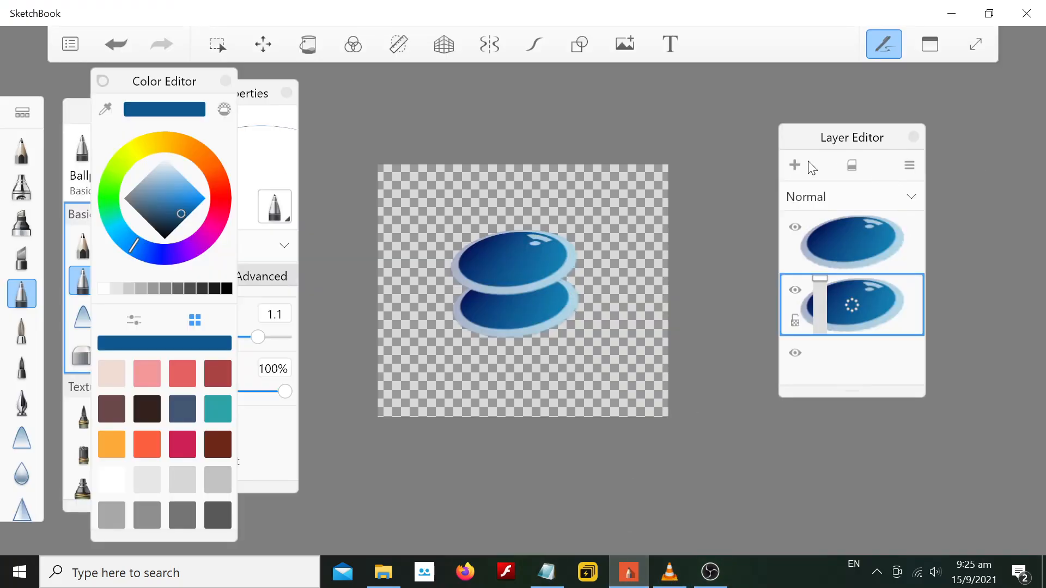
left_click(793, 164)
left_click_drag(866, 299, 867, 234)
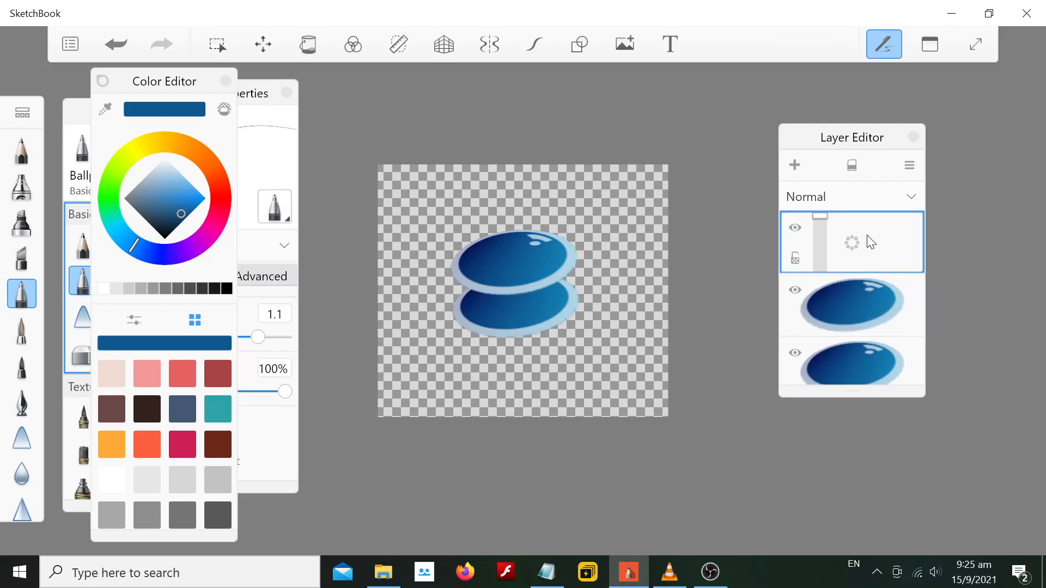
Draw black straight lines connecting the outer edges of the upper and lower ellipses on both sides with the Line shape
left_click(579, 48)
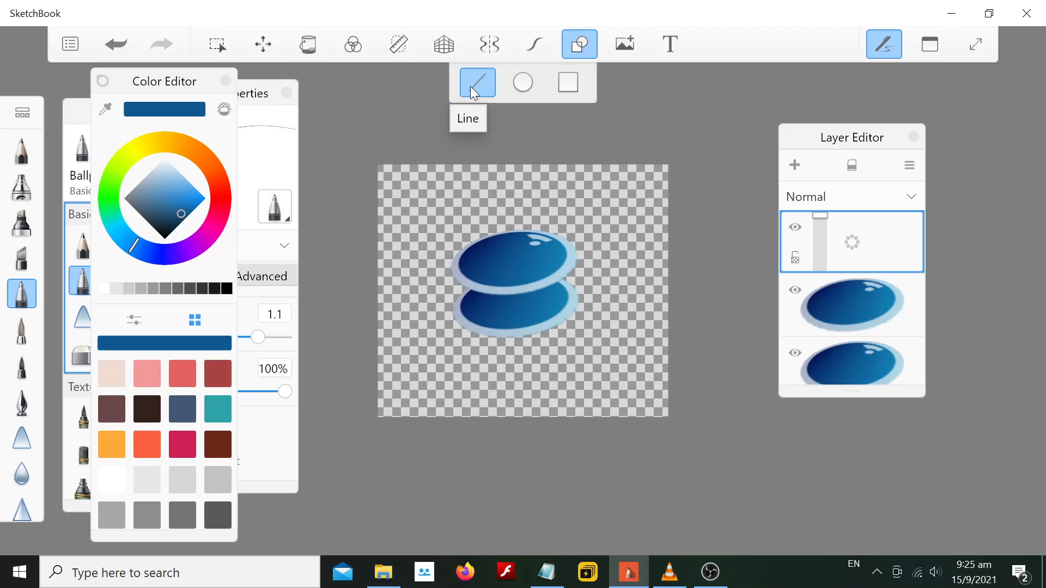
left_click(226, 289)
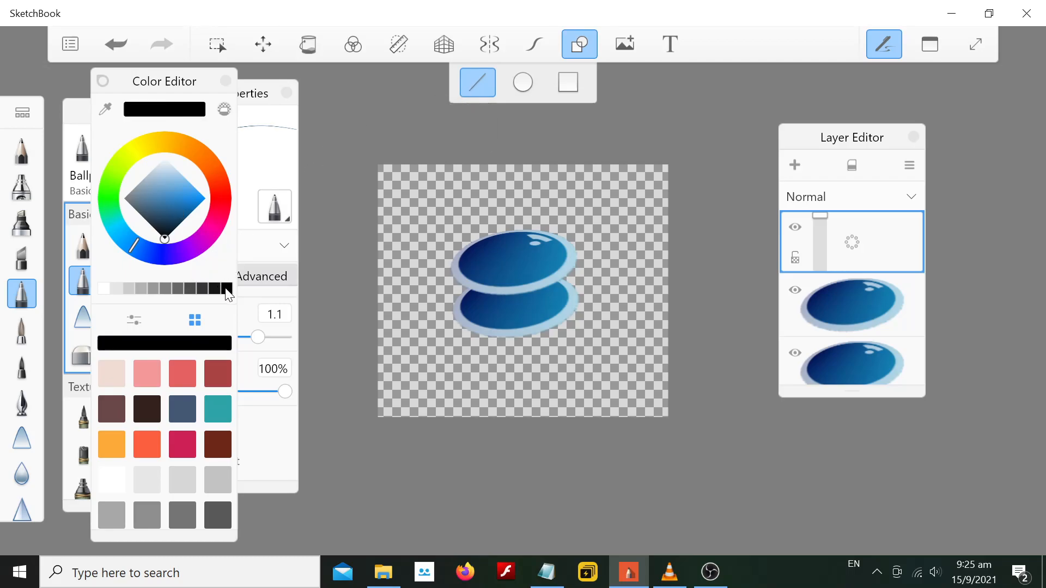
scroll(502, 332, "up", 10)
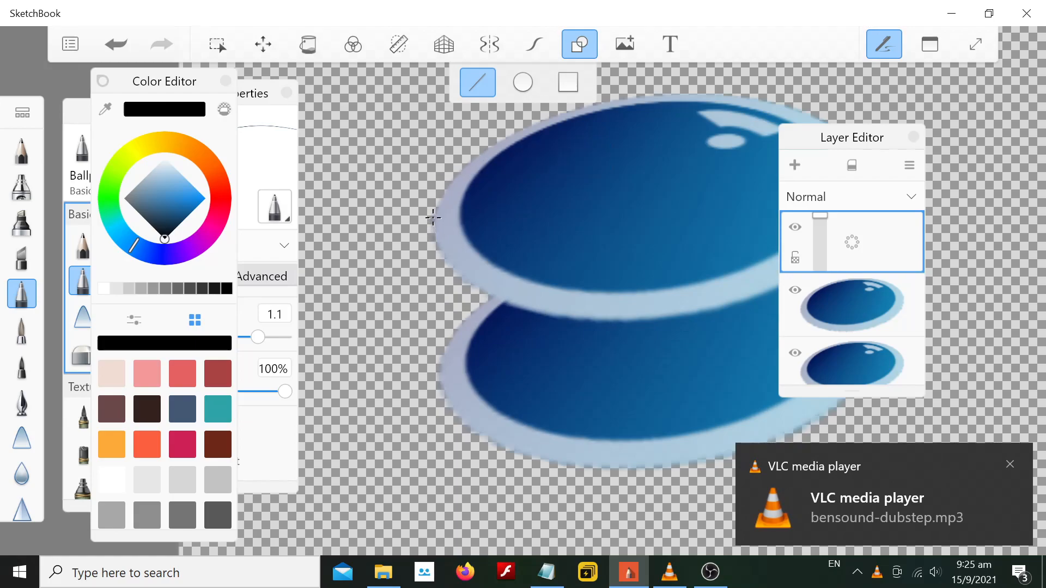
left_click_drag(443, 358, 437, 375)
scroll(608, 323, "down", 3)
scroll(608, 323, "down", 3)
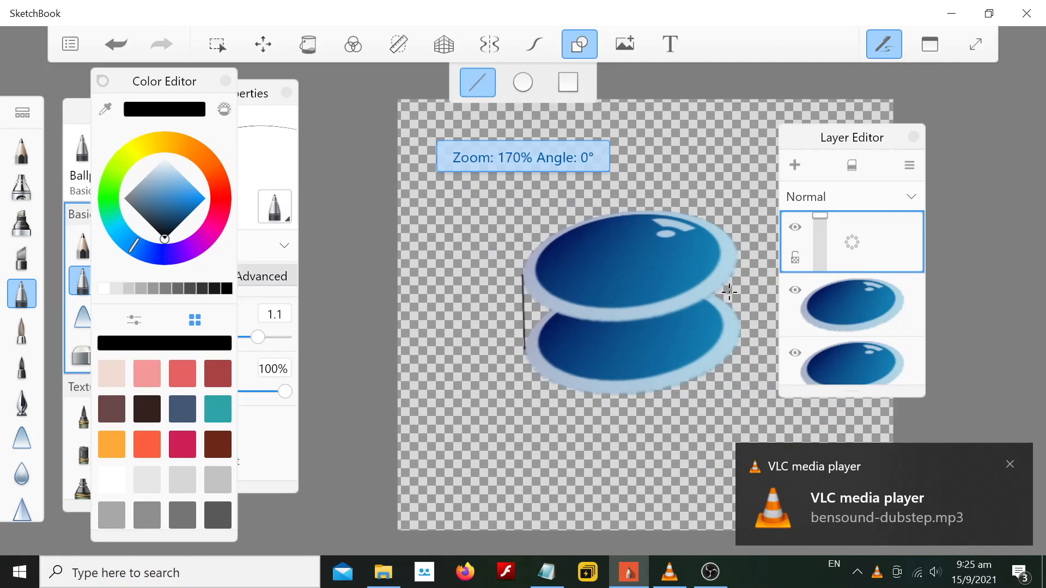
scroll(737, 278, "up", 4)
left_click_drag(738, 241, 741, 375)
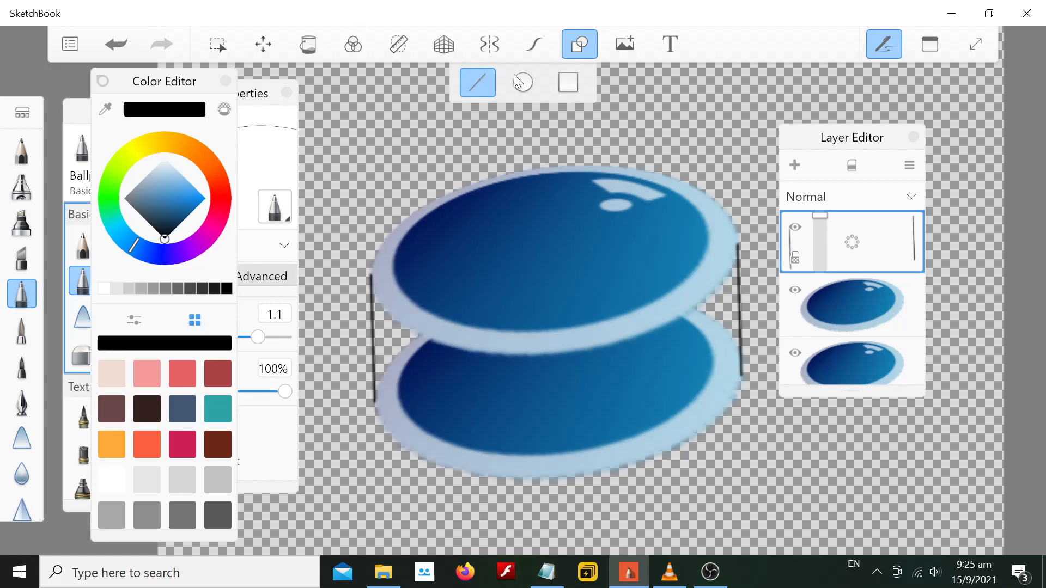
Place a curve ruler and bend it to follow the lower outer edge of the upper ellipse
left_click(399, 45)
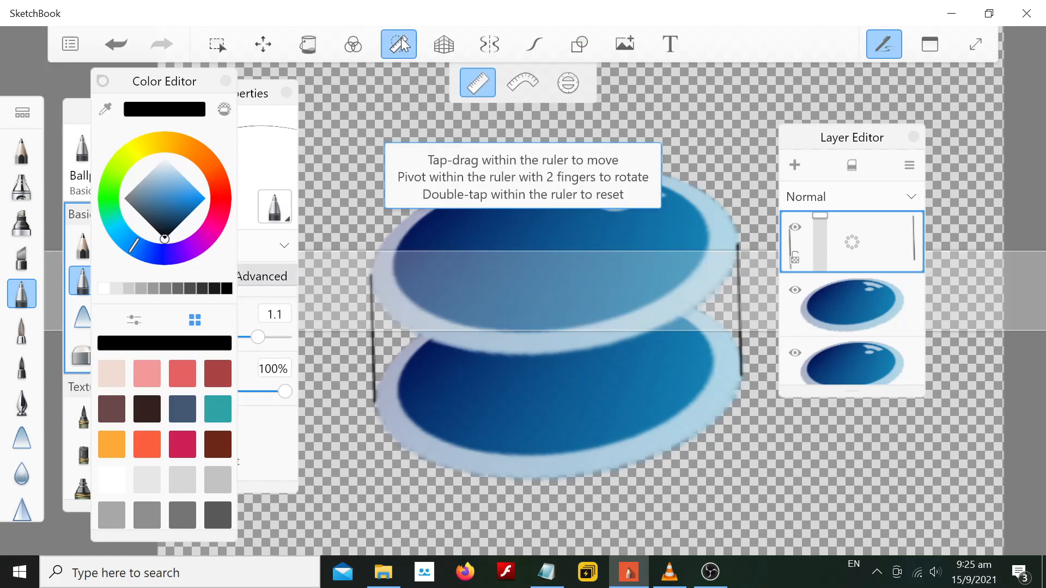
left_click(518, 87)
left_click_drag(735, 396, 727, 219)
left_click_drag(534, 196, 651, 311)
left_click_drag(311, 397, 343, 292)
left_click_drag(651, 311, 609, 318)
left_click_drag(735, 220, 740, 219)
mouse_move(597, 320)
left_mouse_down()
mouse_move(616, 315)
mouse_move(614, 325)
left_mouse_up()
left_click(733, 218)
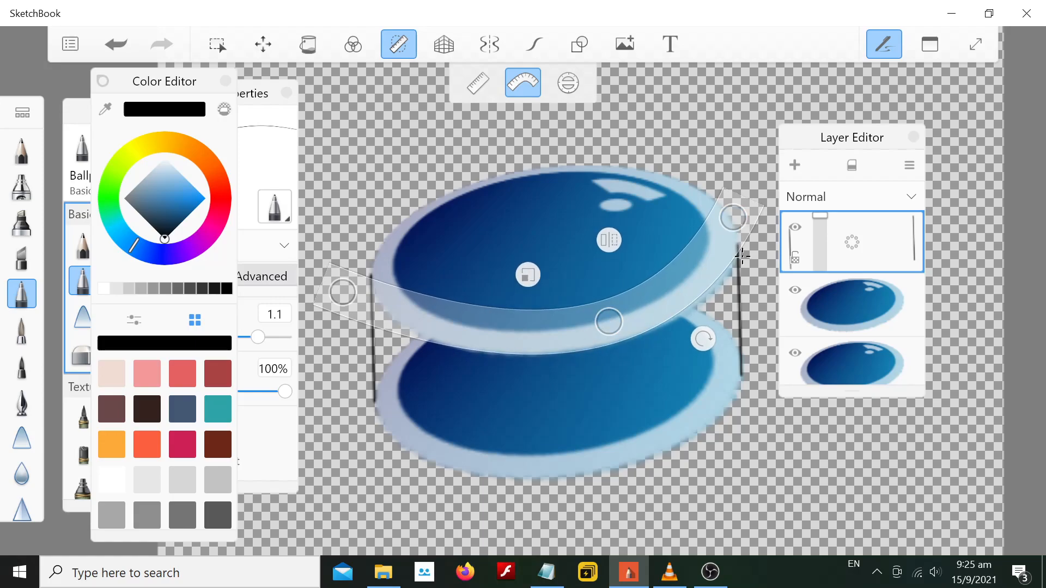
Draw a black curve along the upper ellipse's lower outer edge between the two vertical lines with the curve ruler, then put the ruler away
mouse_move(737, 256)
left_mouse_down()
mouse_move(687, 300)
mouse_move(595, 334)
mouse_move(468, 328)
left_mouse_up()
mouse_move(342, 292)
left_mouse_down()
mouse_move(373, 260)
mouse_move(381, 280)
mouse_move(398, 274)
left_mouse_up()
left_click_drag(607, 320, 463, 306)
mouse_move(404, 275)
left_mouse_down()
mouse_move(371, 268)
mouse_move(398, 275)
left_mouse_up()
left_click_drag(505, 331, 419, 308)
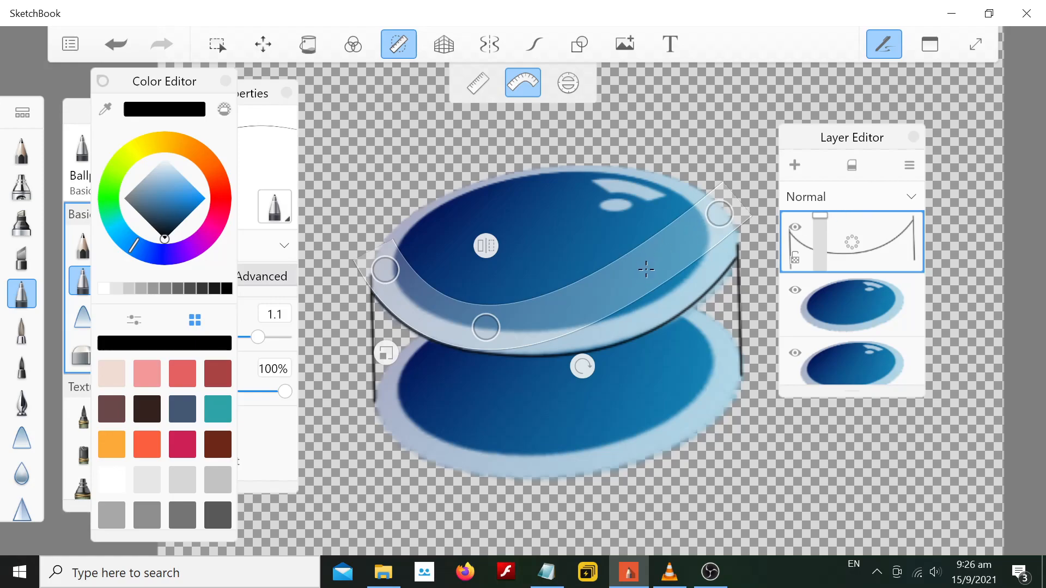
left_click(400, 43)
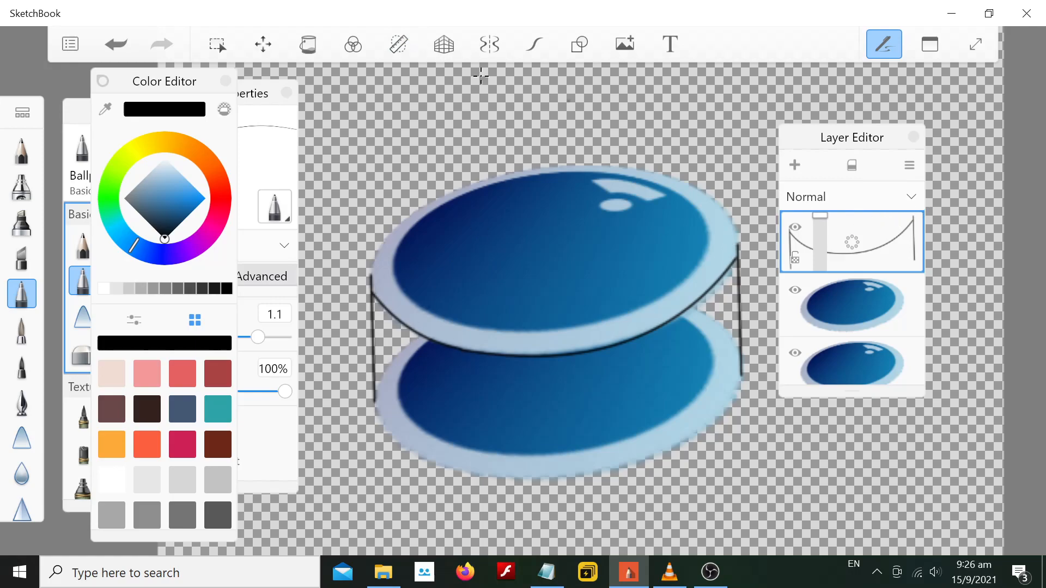
Copy the black curve with a rectangular selection, paste it and move the copy down onto the lower ellipse's bottom edge
left_click(217, 44)
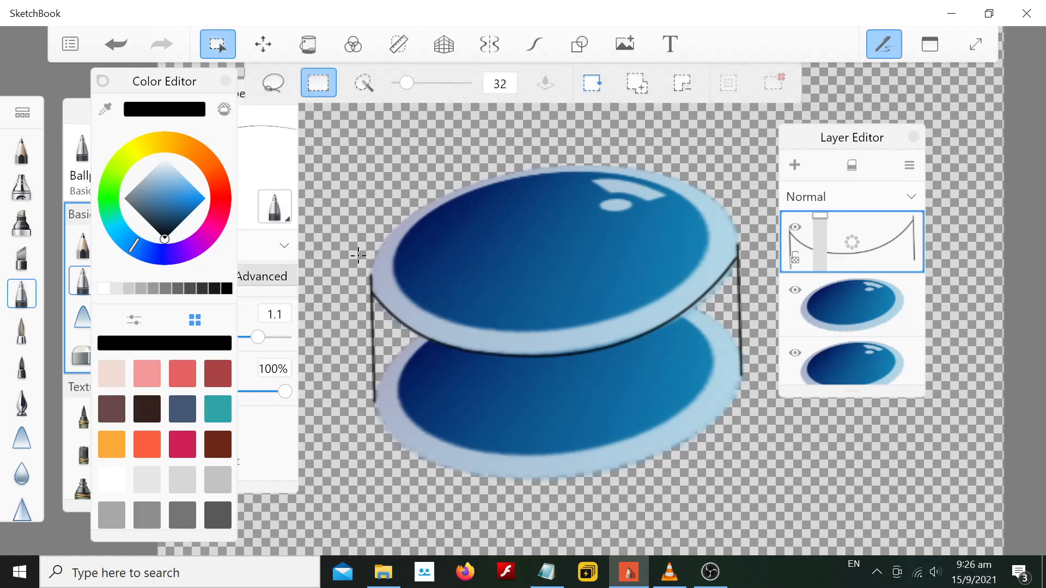
left_click_drag(352, 244, 750, 359)
left_click(909, 165)
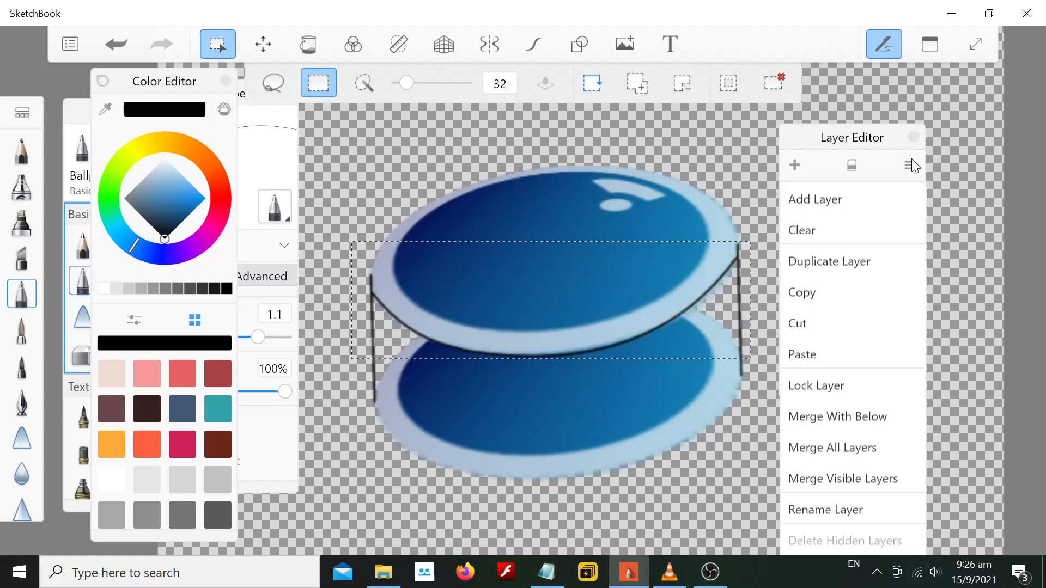
left_click(803, 292)
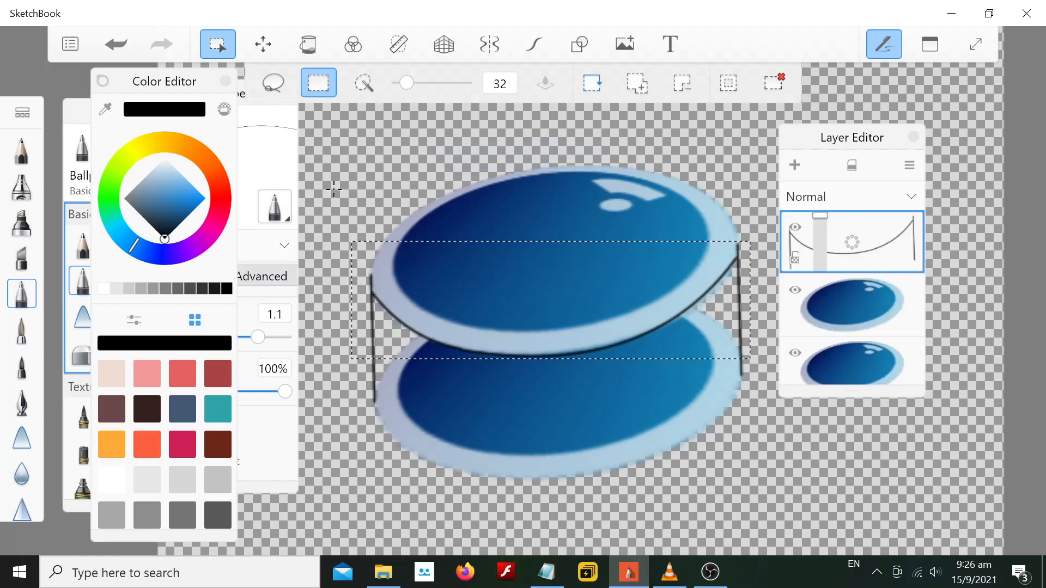
left_click(909, 165)
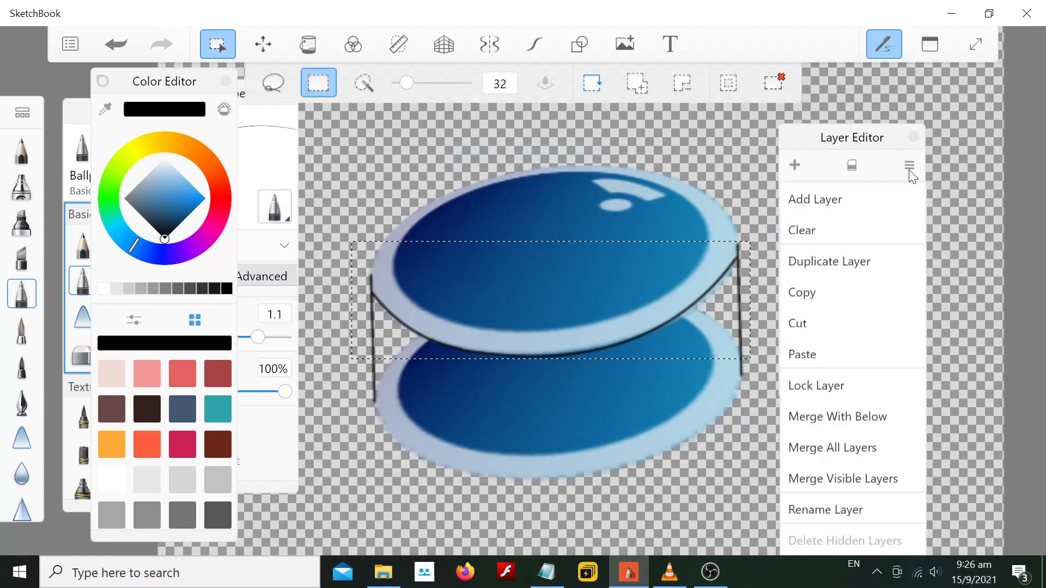
left_click(832, 348)
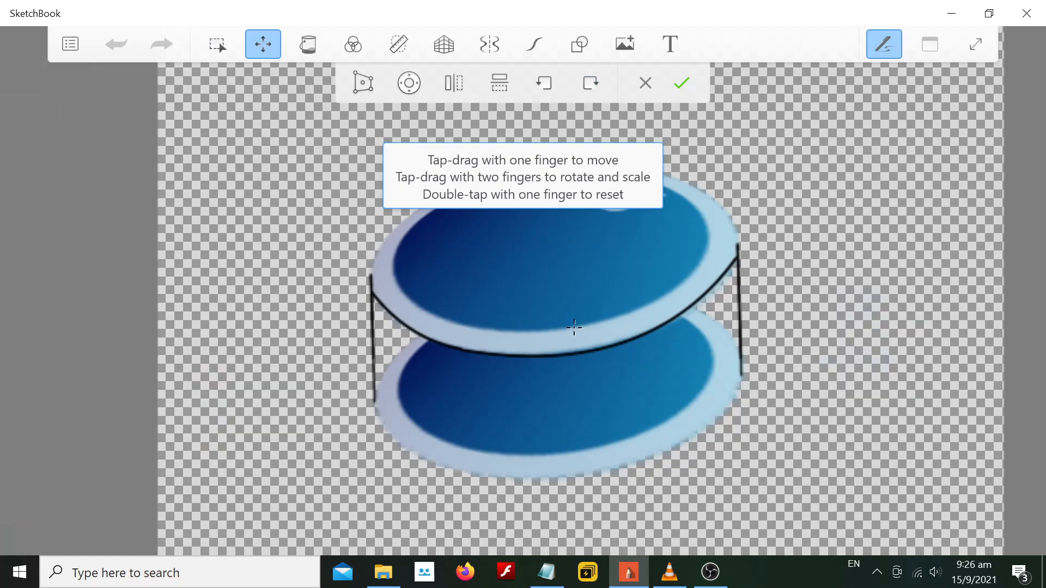
left_click_drag(560, 347, 564, 469)
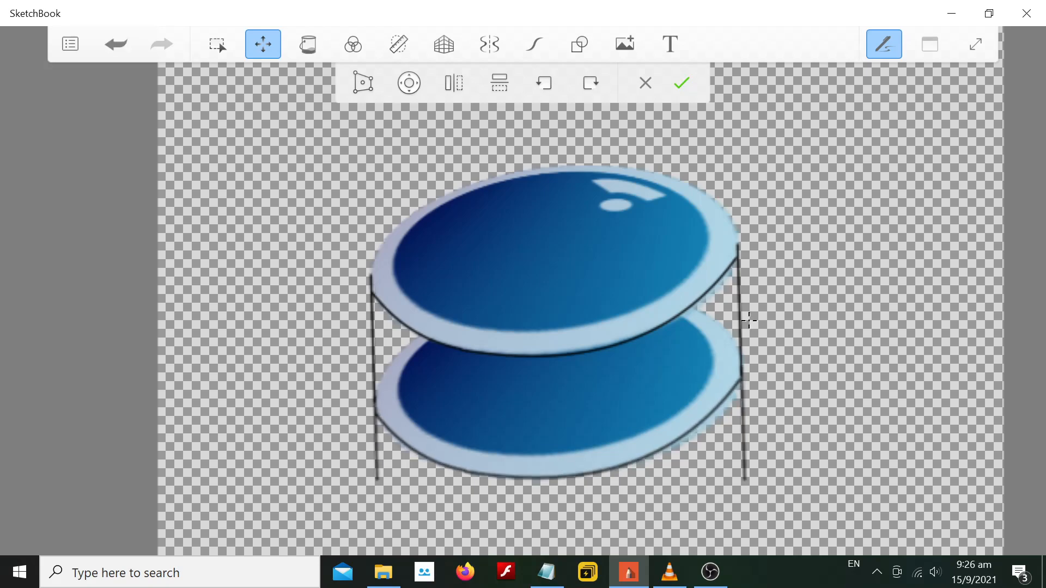
Distort the pasted curve to follow the lower ellipse's outer edge and merge its layer into the line layer below
left_click(363, 83)
left_click_drag(748, 363, 746, 373)
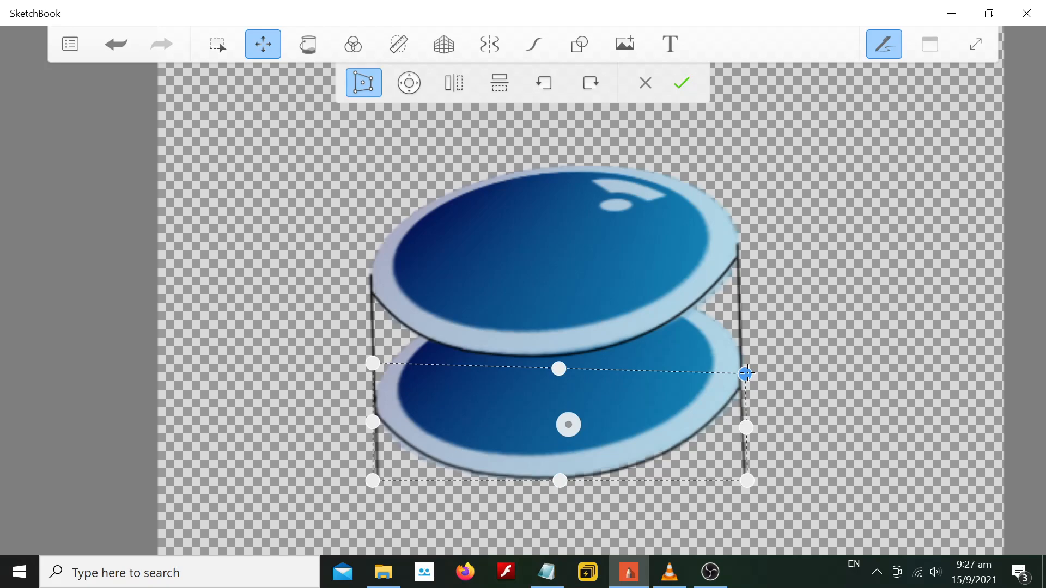
left_click_drag(552, 477, 550, 483)
mouse_move(750, 377)
left_mouse_down()
mouse_move(750, 361)
mouse_move(746, 373)
left_mouse_up()
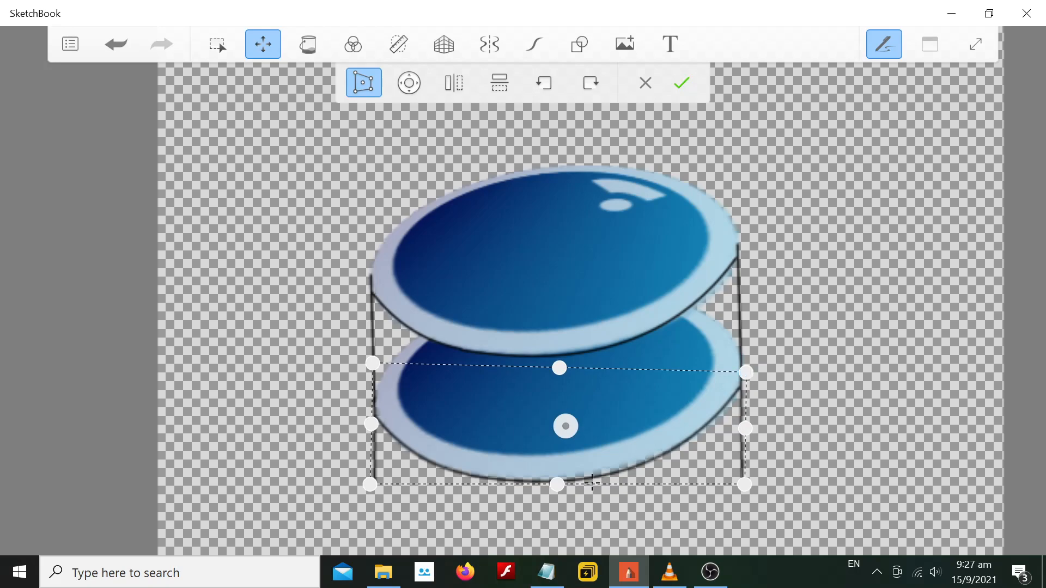
mouse_move(562, 420)
left_mouse_down()
mouse_move(558, 404)
mouse_move(567, 412)
mouse_move(556, 427)
left_mouse_up()
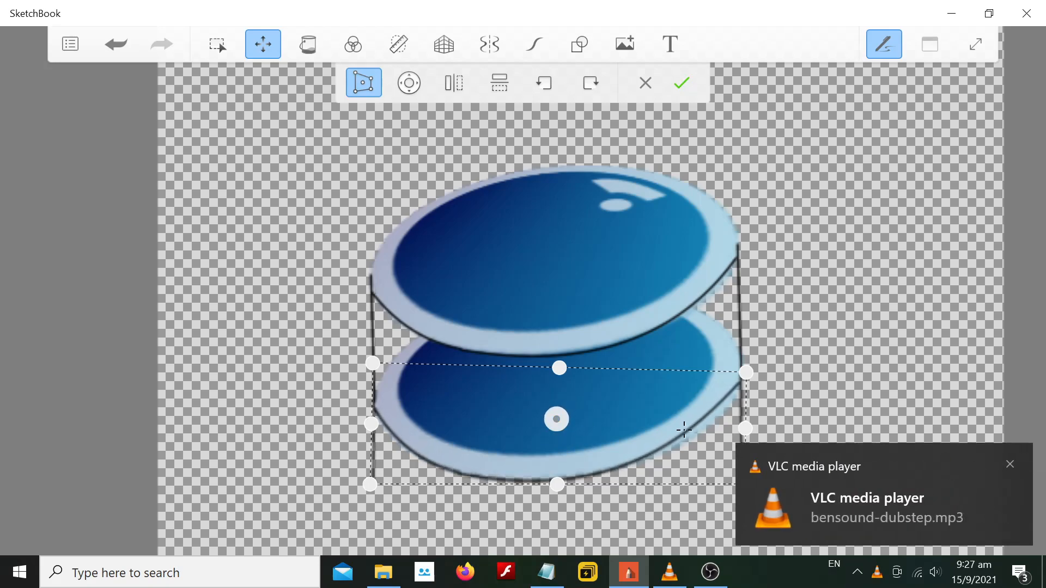
left_click_drag(564, 430, 560, 423)
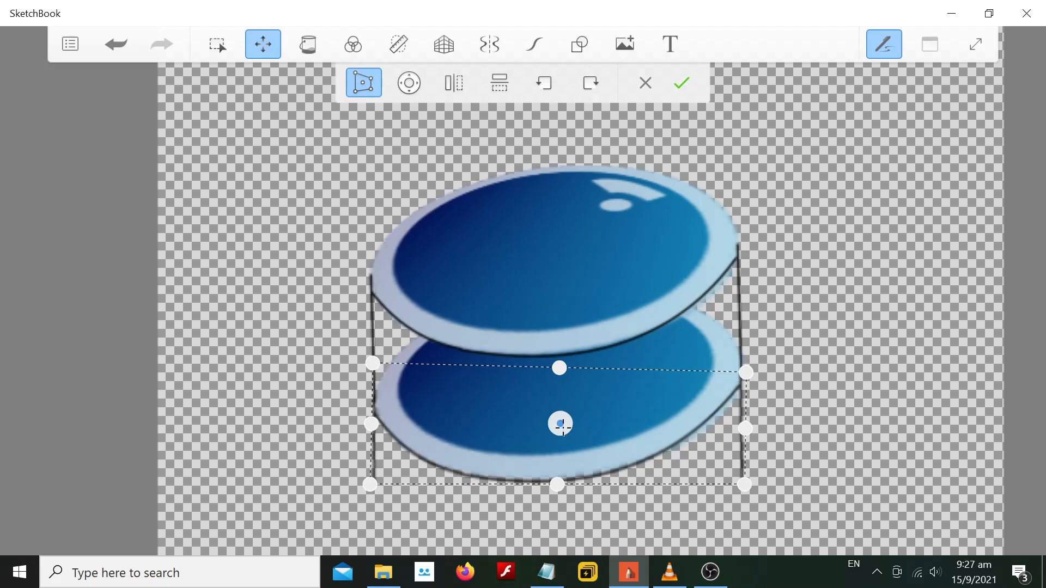
left_click_drag(565, 431, 559, 428)
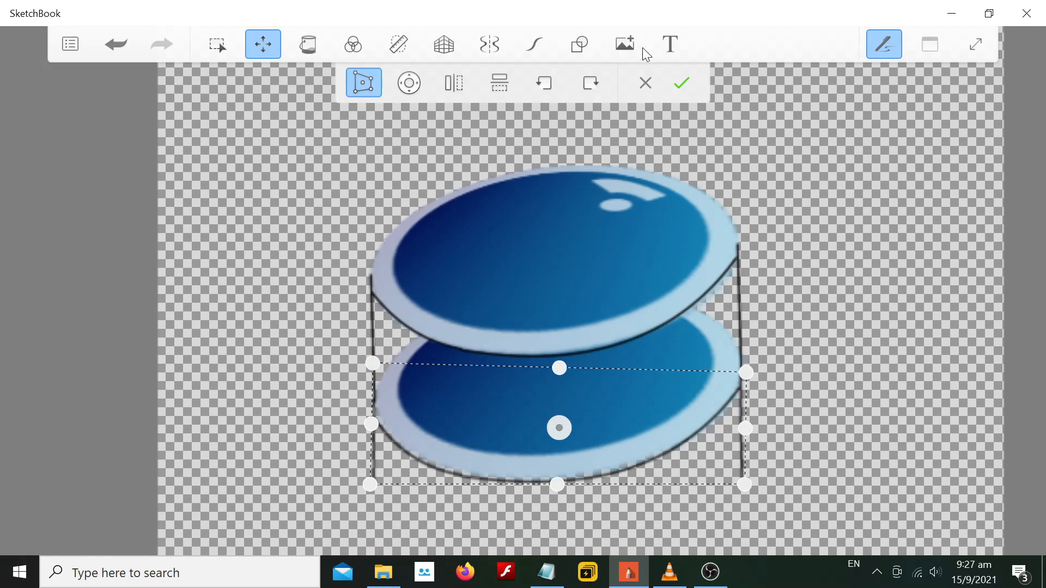
left_click(683, 84)
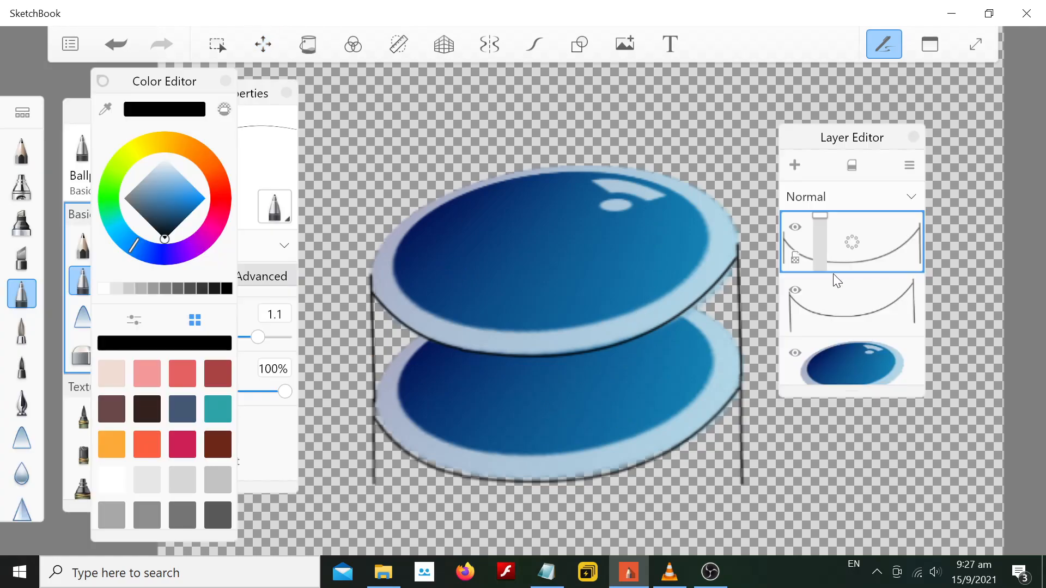
left_click(854, 249)
left_click(855, 289)
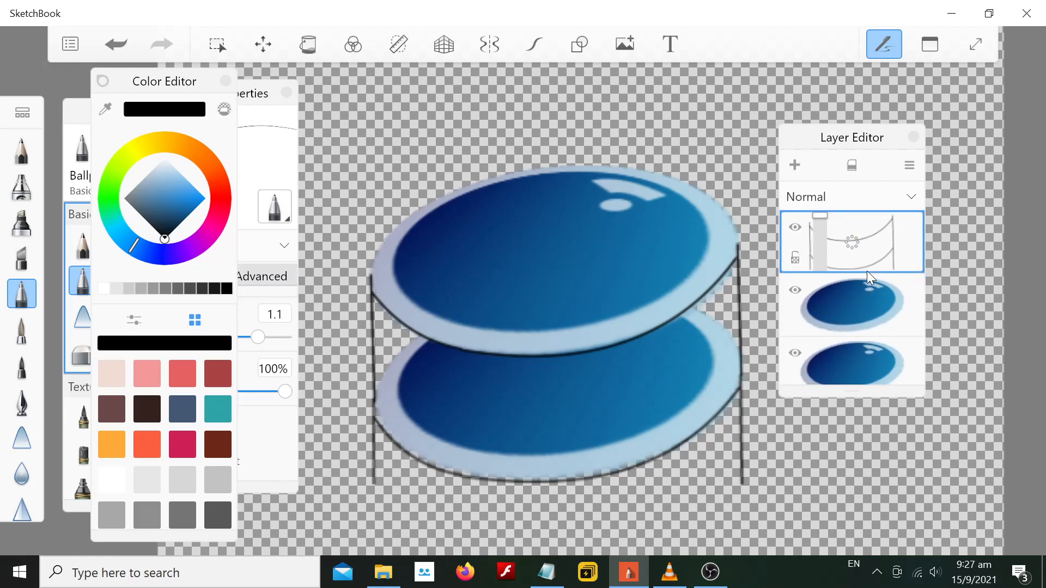
Try a linear gradient fill in the area between the two black curves
left_click(311, 48)
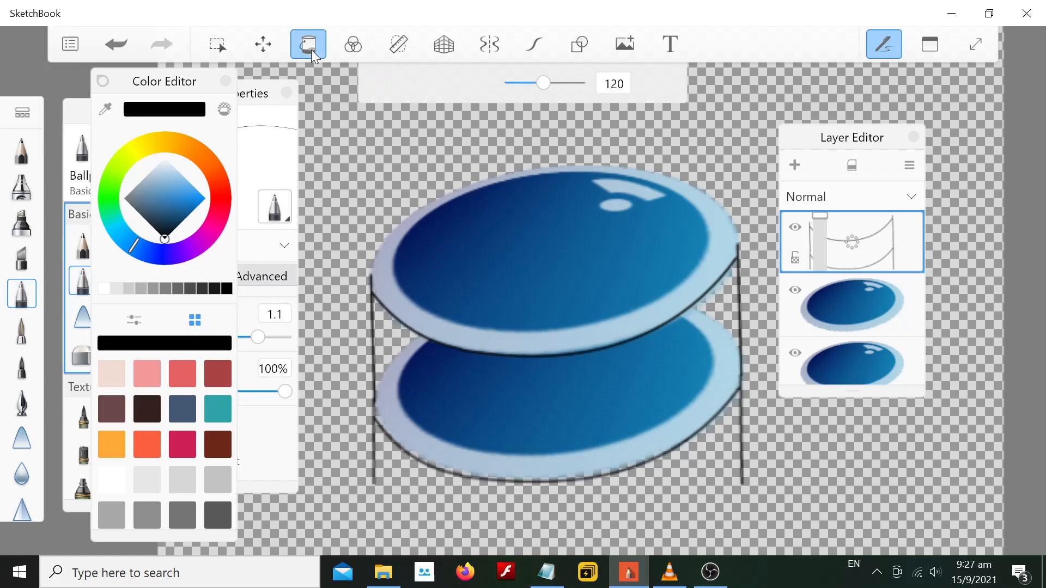
left_click(432, 82)
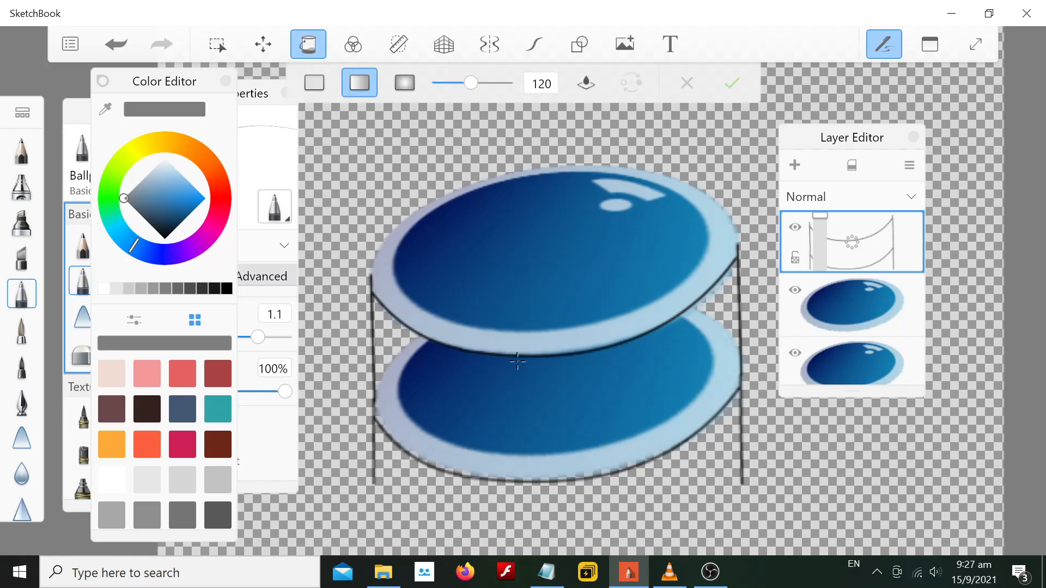
left_click(535, 388)
key("ctrl+z")
Close the gap between the left vertical line and the lower curve's left end with a short black ballpoint stroke using Predictive Stroke
left_click(30, 298)
scroll(360, 425, "up", 8)
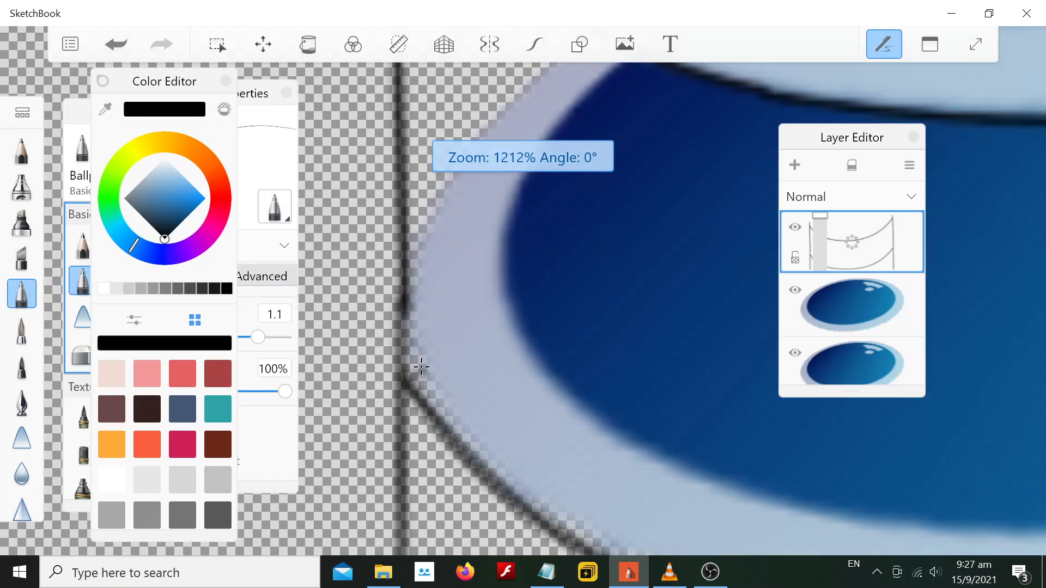
left_click_drag(405, 310, 397, 398)
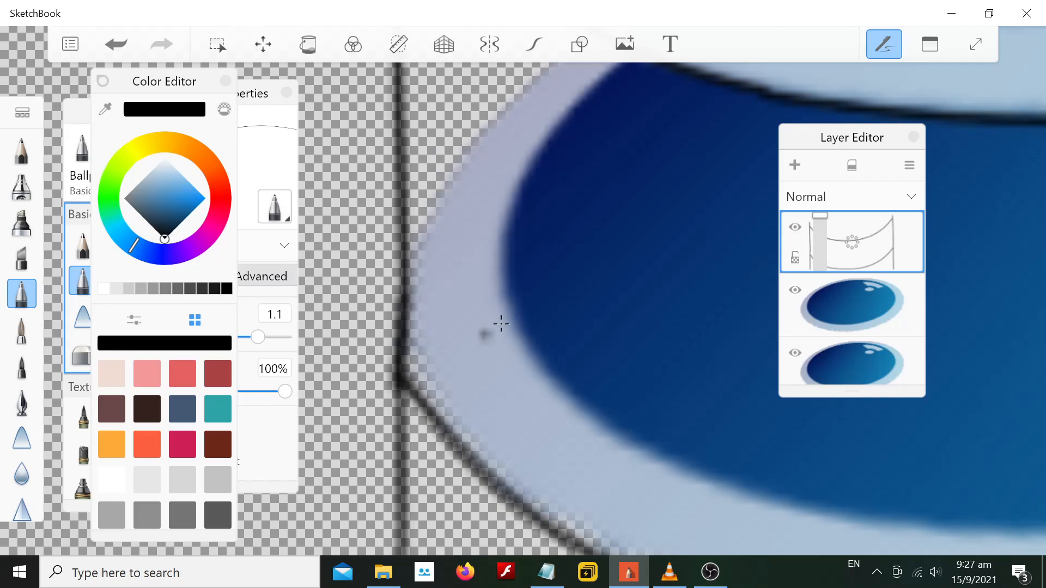
key("ctrl+z")
left_click(534, 43)
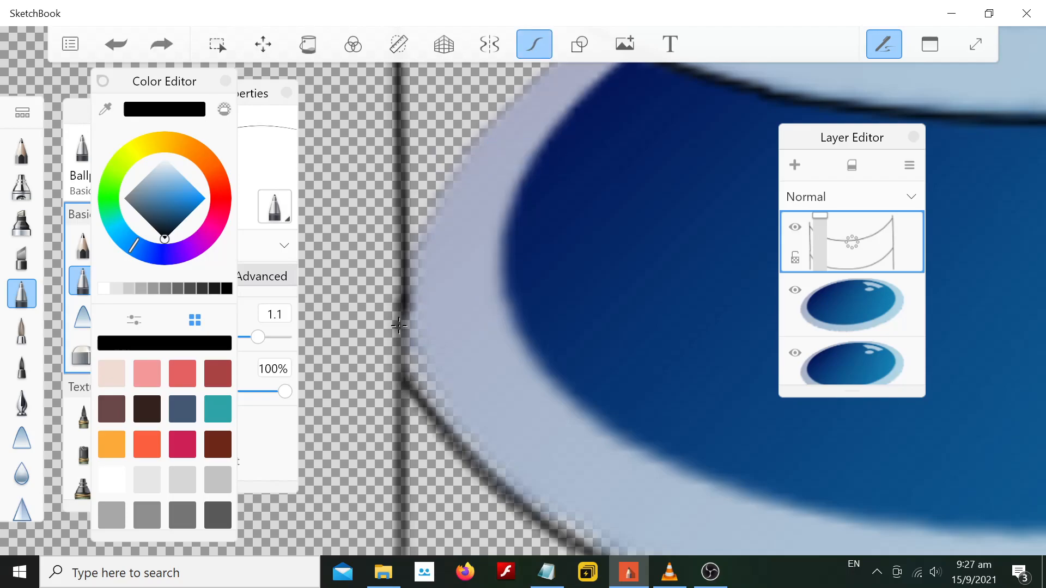
left_click_drag(405, 315, 397, 397)
Move the Layer Editor away from the right end of the ellipses to clear the view of the line joint
scroll(651, 282, "down", 6)
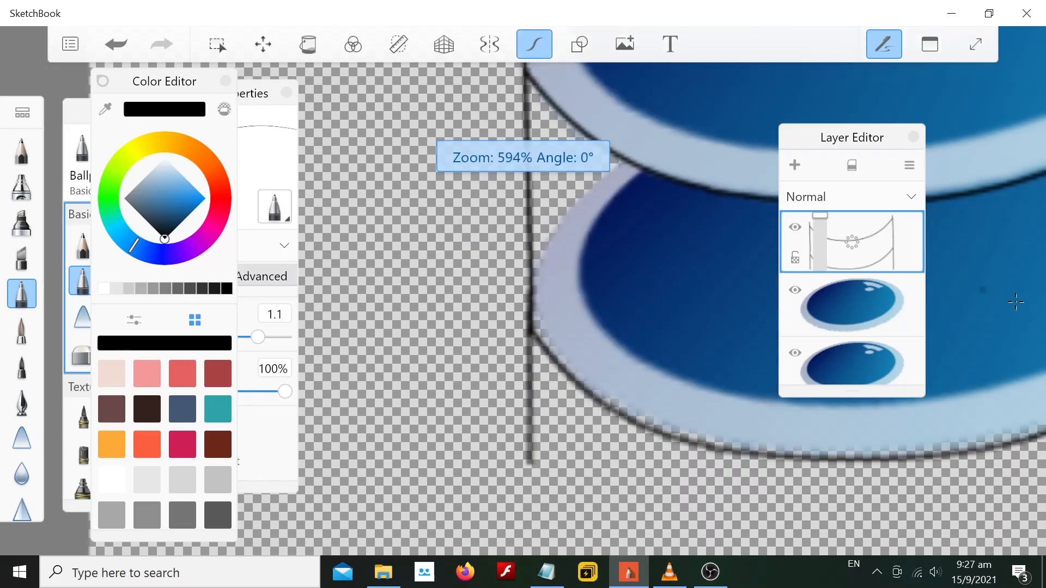
scroll(1032, 208, "down", 4)
scroll(1030, 229, "up", 7)
scroll(994, 266, "down", 2)
scroll(1035, 278, "down", 7)
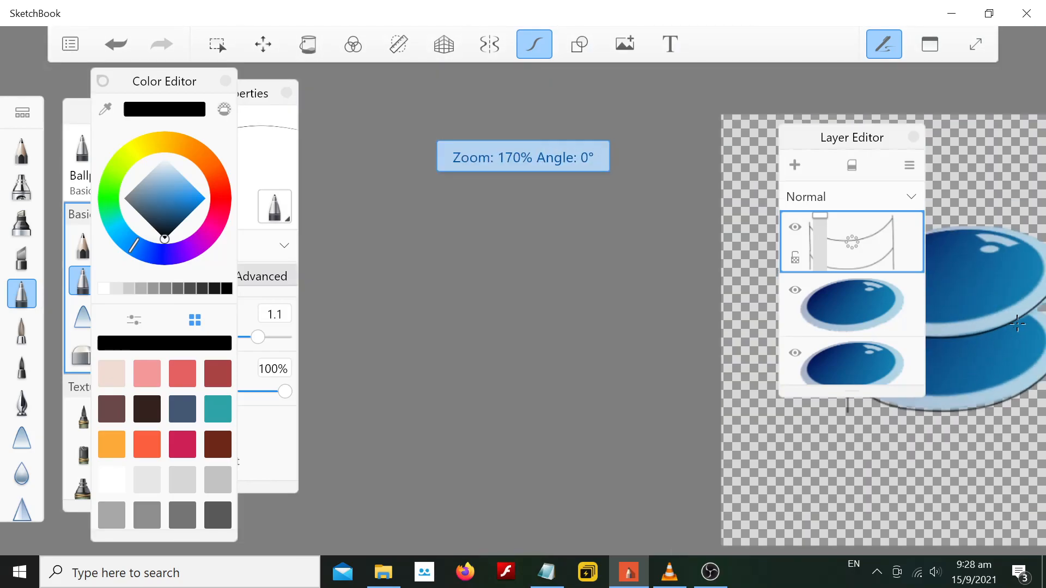
scroll(1039, 278, "up", 1)
scroll(1040, 278, "up", 9)
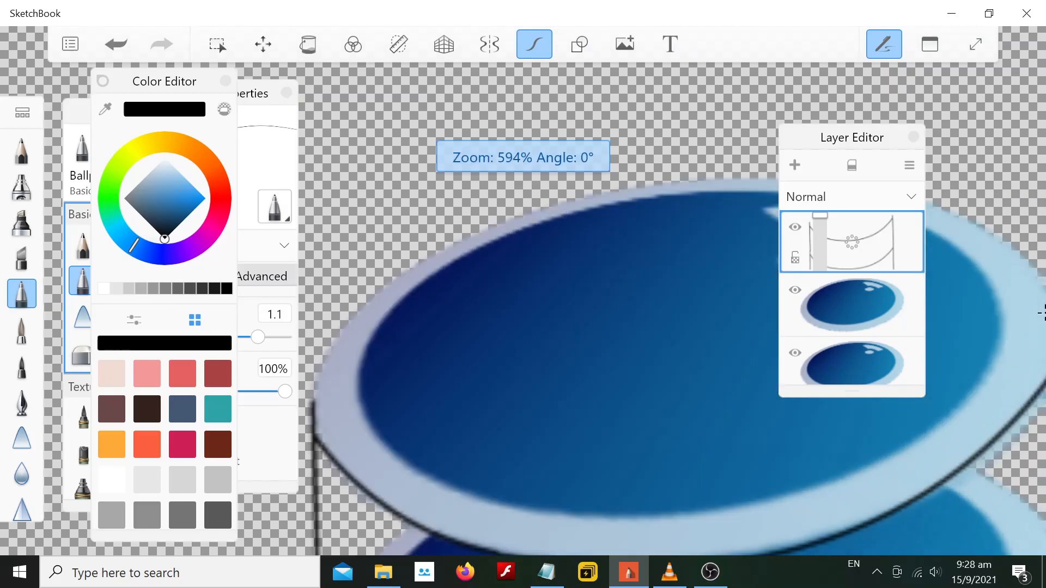
scroll(1041, 325, "down", 1)
scroll(1041, 325, "down", 3)
scroll(1039, 335, "up", 5)
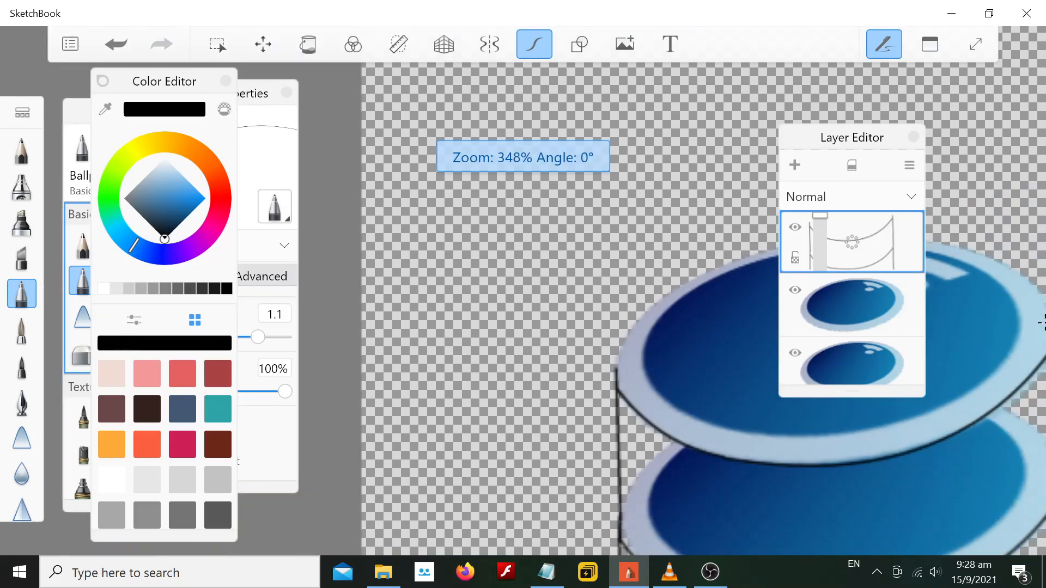
scroll(1017, 351, "down", 4)
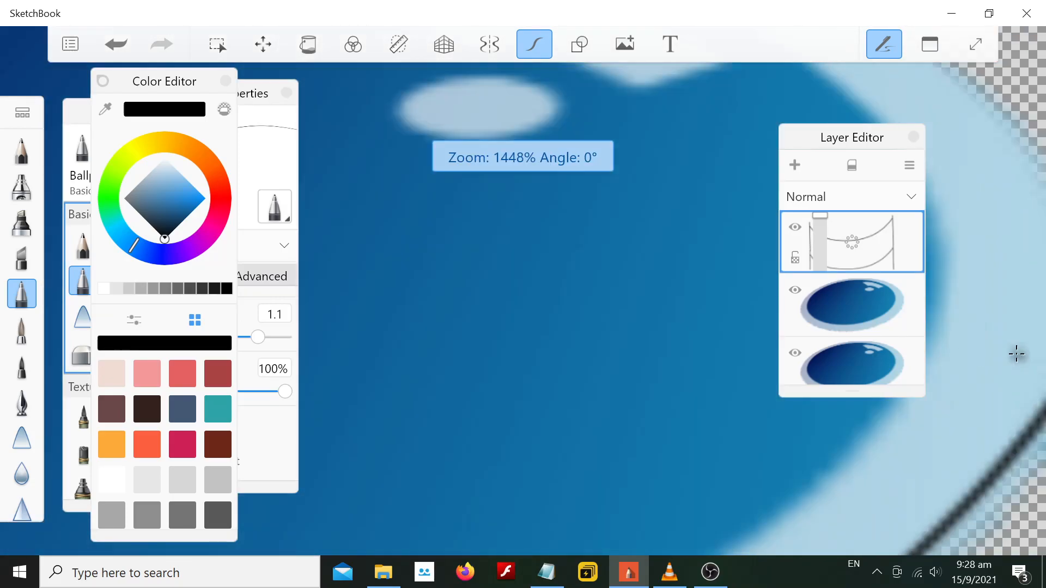
scroll(1024, 496, "down", 1)
scroll(1024, 497, "up", 1)
scroll(1027, 499, "down", 4)
scroll(1030, 500, "down", 3)
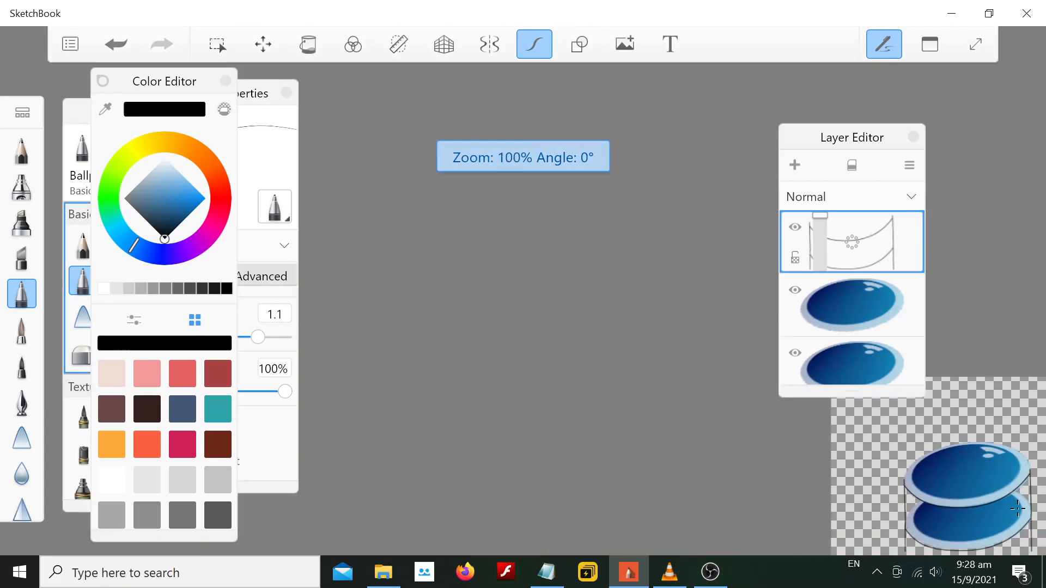
scroll(1020, 517, "up", 7)
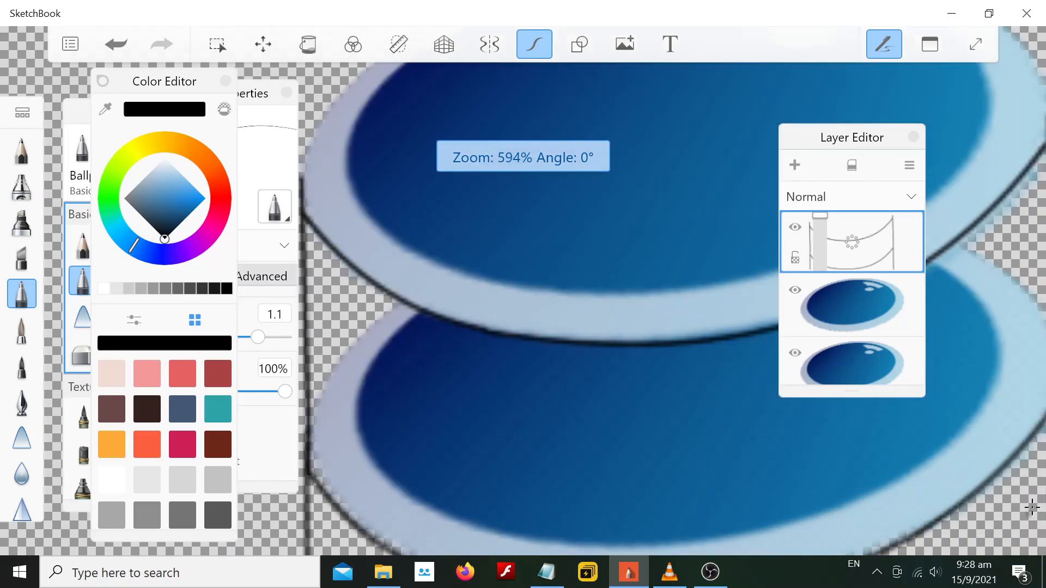
scroll(1040, 441, "down", 2)
scroll(1040, 425, "up", 4)
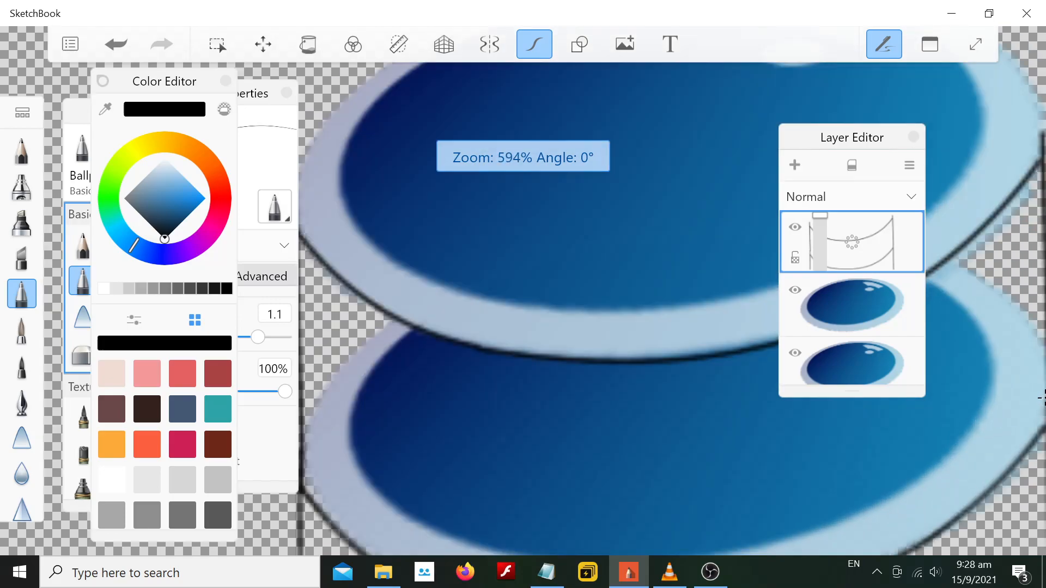
scroll(1041, 397, "up", 3)
left_click_drag(856, 145, 662, 156)
Close the gap in the right vertical line just above the lower curve's right end with a short black stroke
scroll(1036, 283, "down", 1)
scroll(1038, 305, "up", 2)
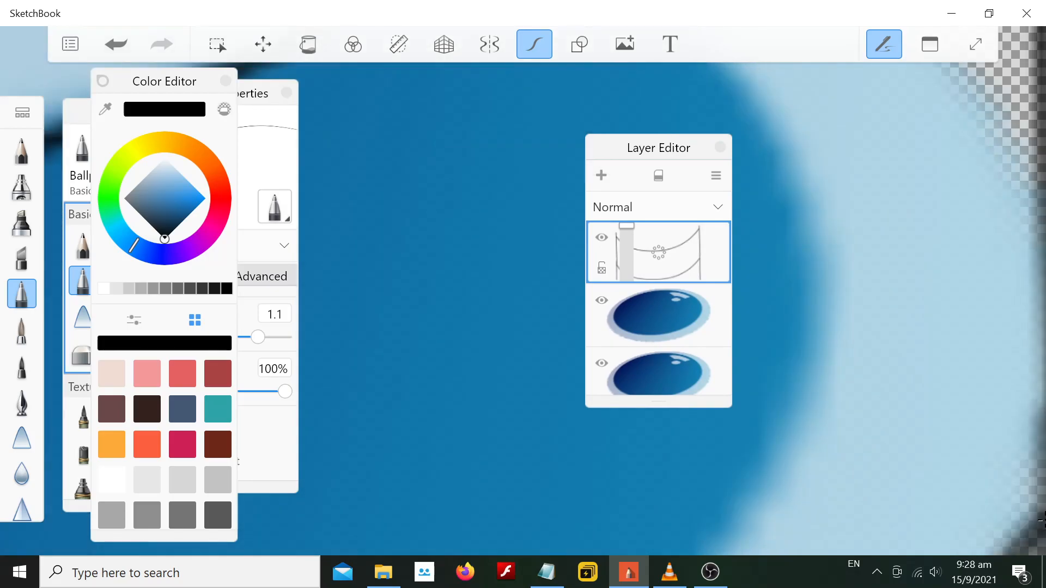
scroll(986, 370, "down", 3)
scroll(1038, 451, "up", 1)
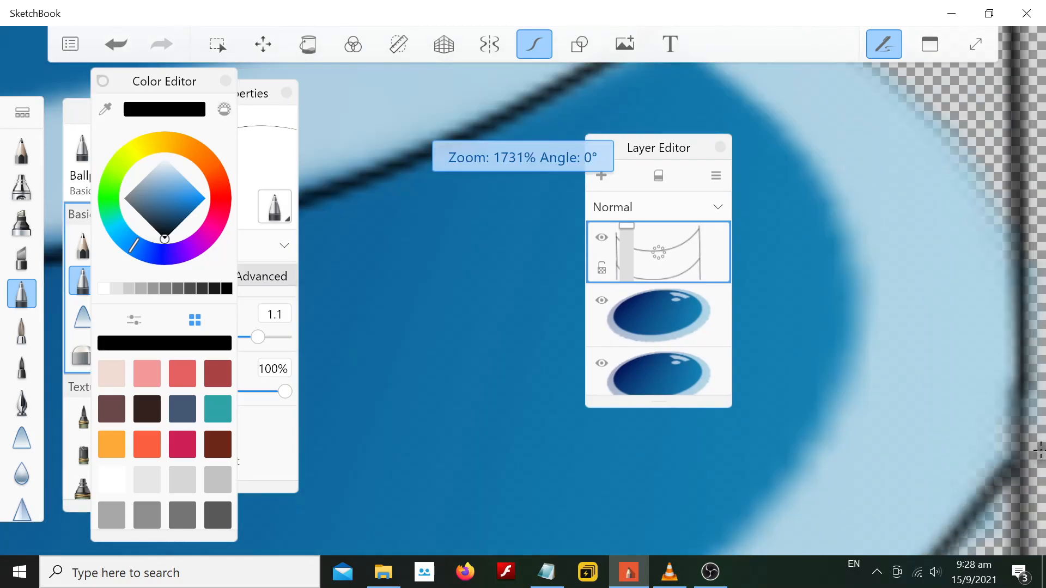
scroll(1038, 451, "up", 3)
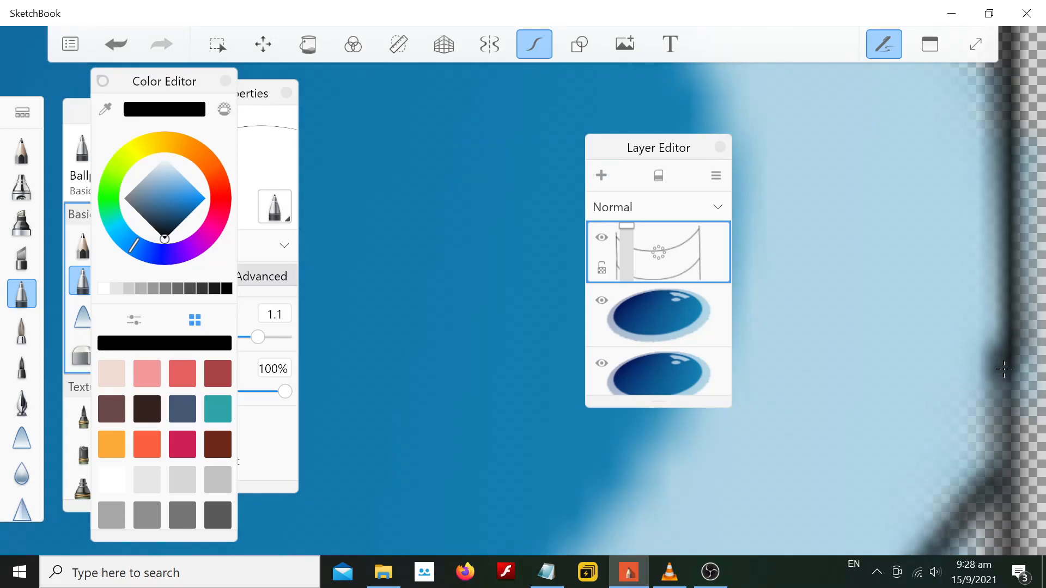
scroll(889, 306, "down", 4)
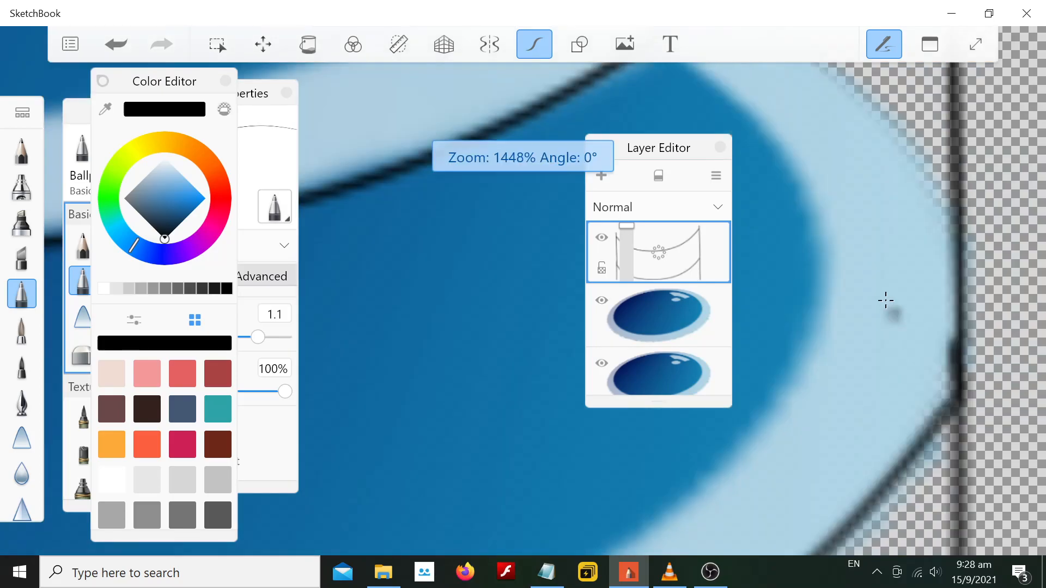
scroll(889, 306, "down", 2)
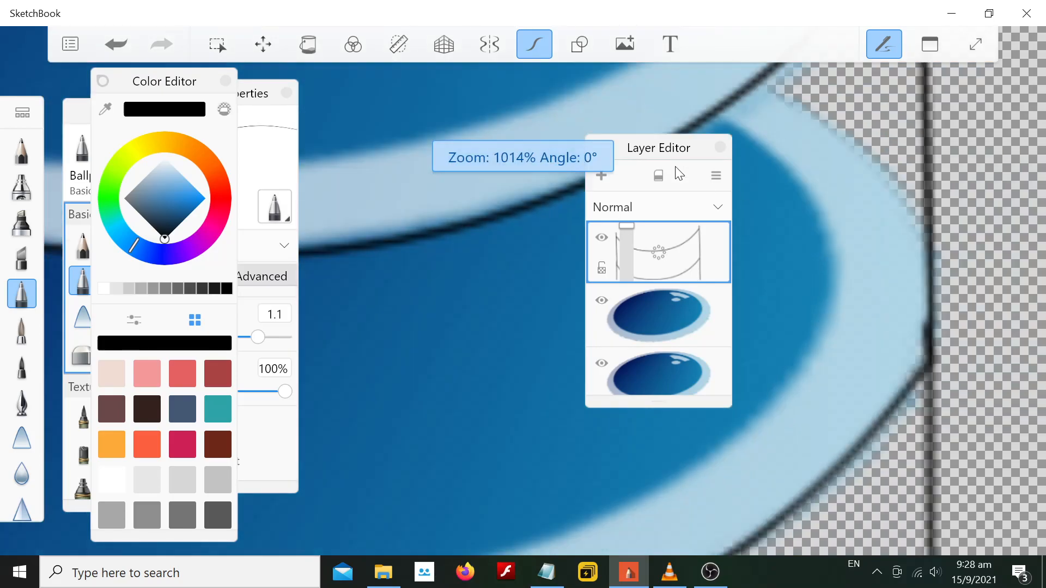
Fill the side area between the two curves with a linear gradient and tilt it by raising its right and middle handles
left_click(309, 48)
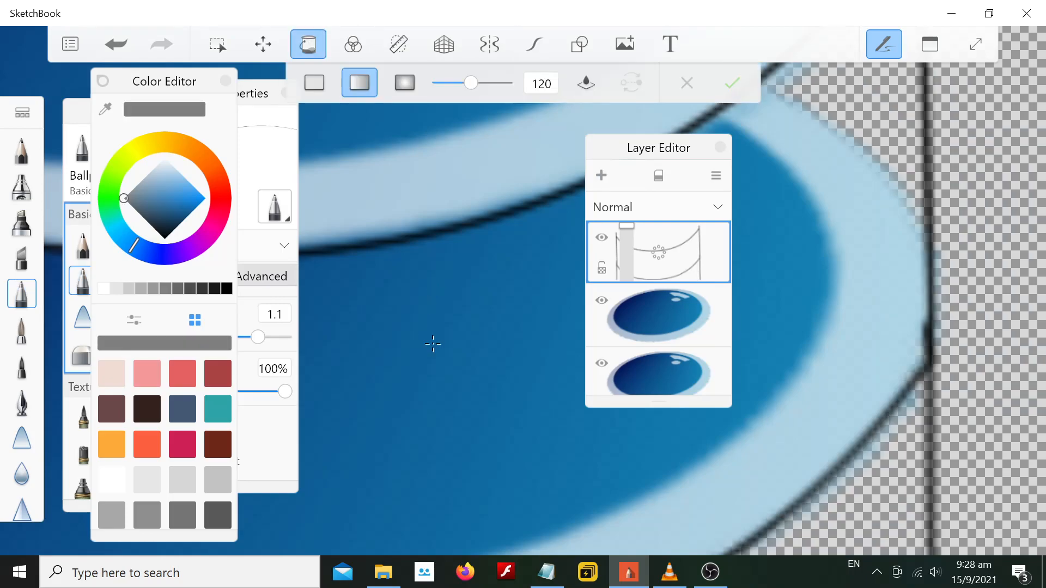
left_click(433, 344)
scroll(431, 305, "down", 4)
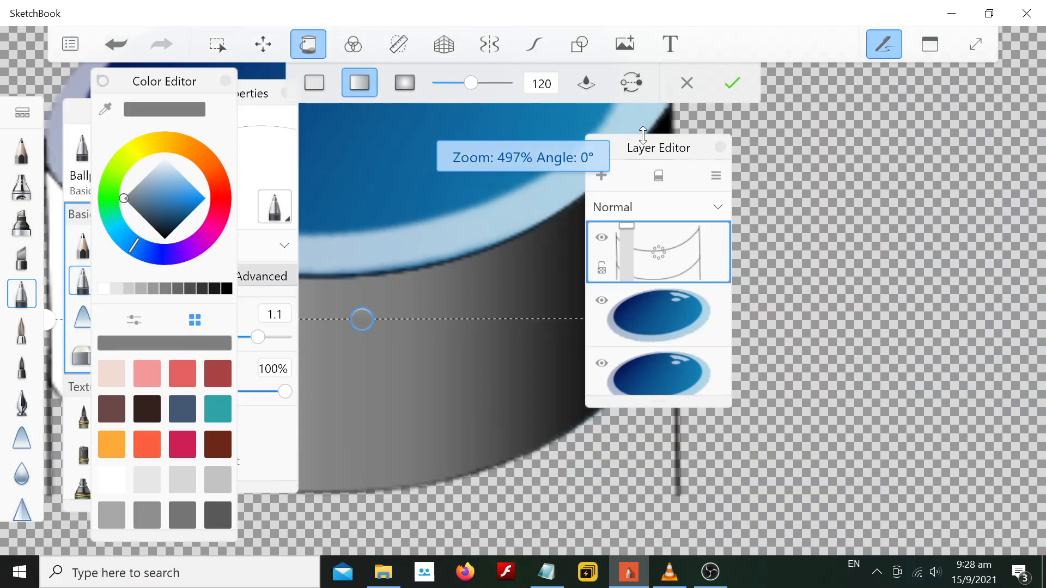
left_click_drag(651, 142, 929, 134)
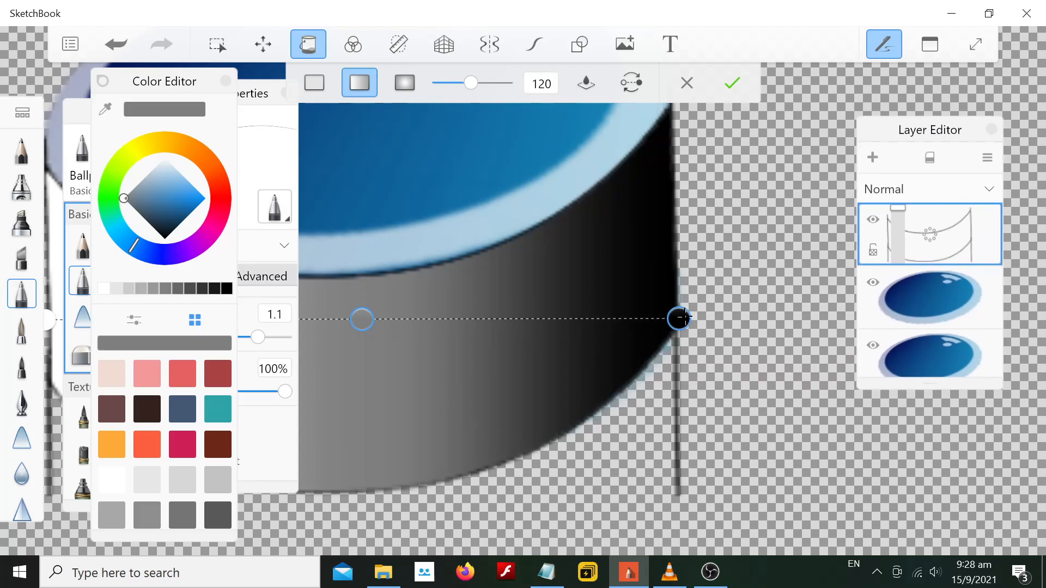
left_click_drag(684, 317, 648, 272)
left_click(345, 291)
left_click_drag(344, 291, 338, 291)
Move the Brush Properties, Brush Library and Color Editor palettes away so they no longer cover the cylinder
mouse_move(262, 101)
left_mouse_down()
mouse_move(362, 135)
mouse_move(872, 151)
left_mouse_up()
left_click_drag(176, 87, 913, 126)
mouse_move(125, 113)
left_mouse_down()
mouse_move(846, 114)
mouse_move(751, 142)
left_mouse_up()
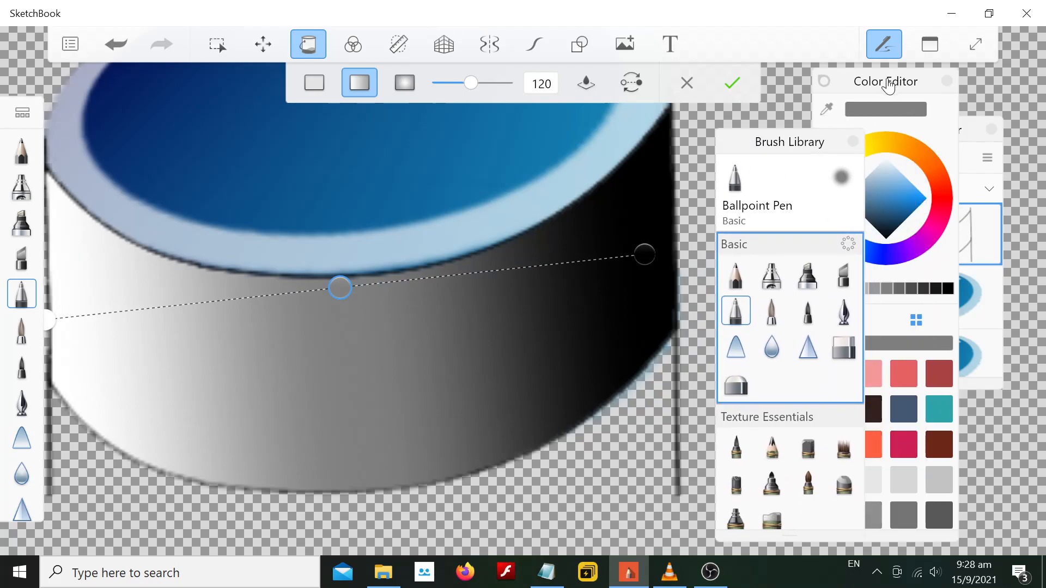
left_click_drag(894, 82, 838, 127)
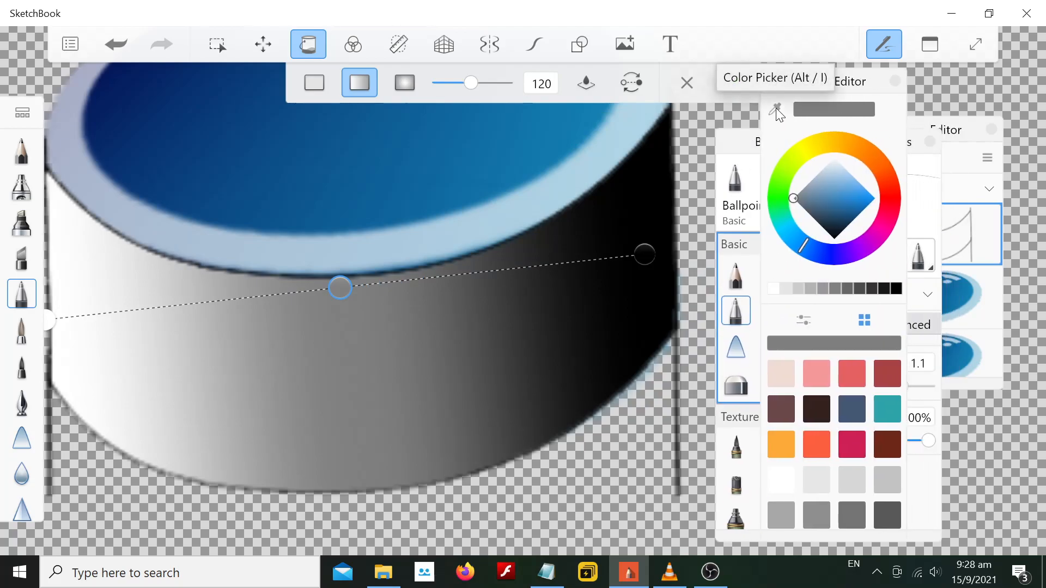
Recolour the gradient's right stop light blue and its middle stop medium blue with colors sampled from the top ellipse
left_click(641, 257)
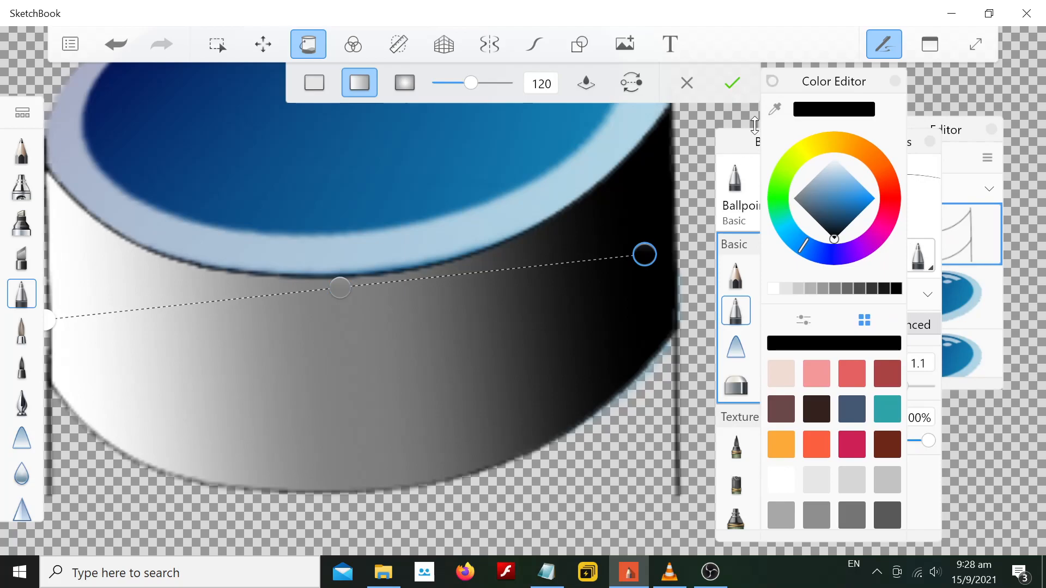
left_click(775, 108)
left_click_drag(579, 186, 587, 82)
left_click(338, 289)
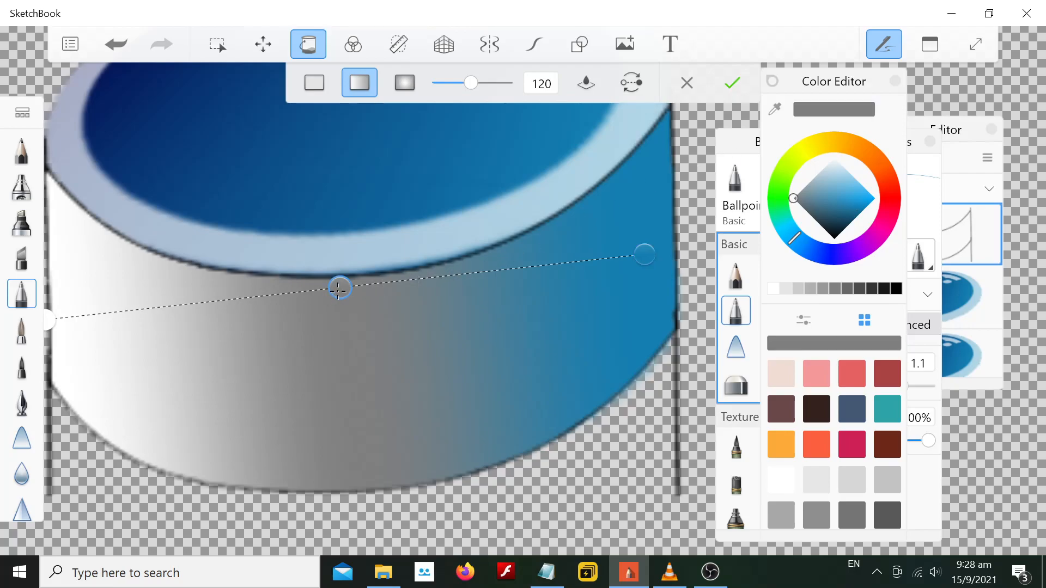
left_click(773, 110)
left_click_drag(510, 192, 355, 131)
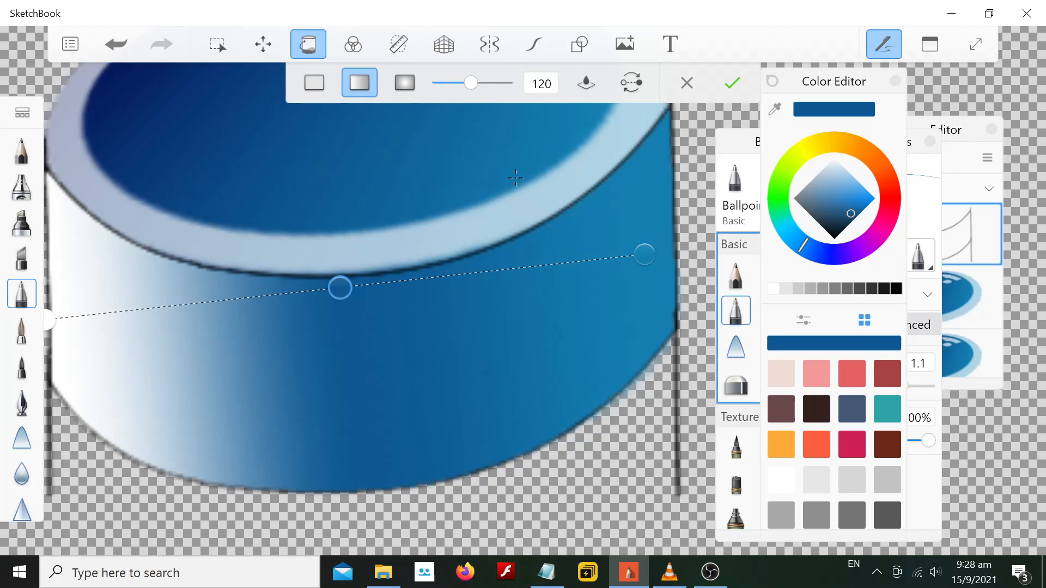
Recolour the gradient's left stop with the dark navy sampled from the top ellipse's left side and apply the fill
left_click(49, 318)
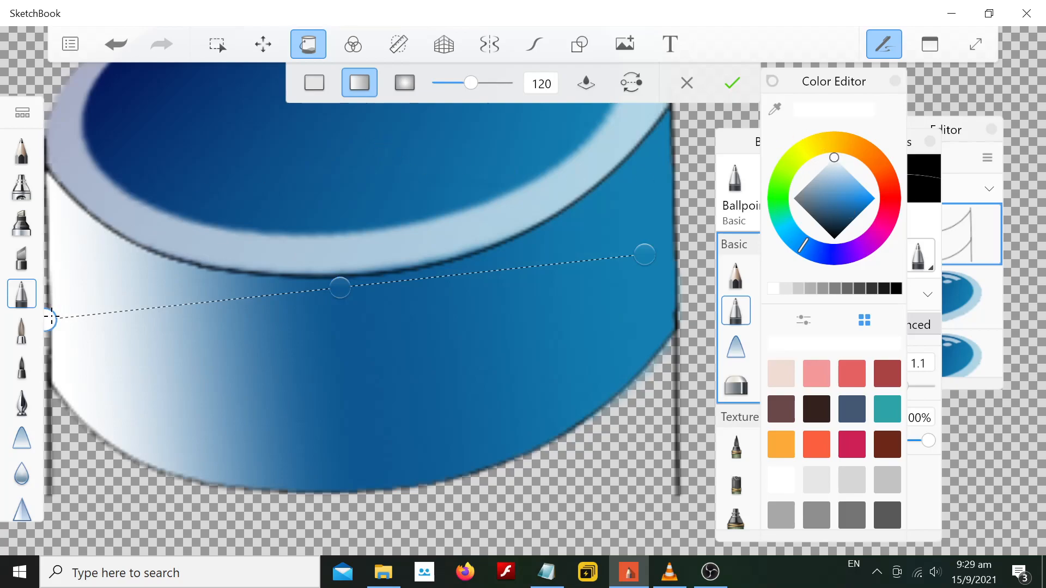
left_click(773, 108)
left_click_drag(505, 190, 133, 94)
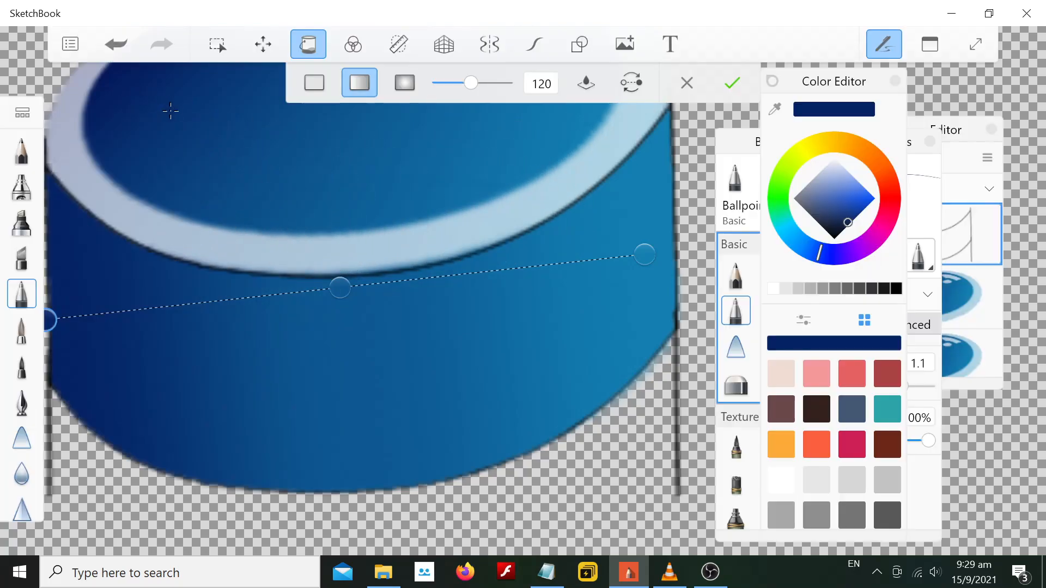
scroll(326, 204, "down", 3)
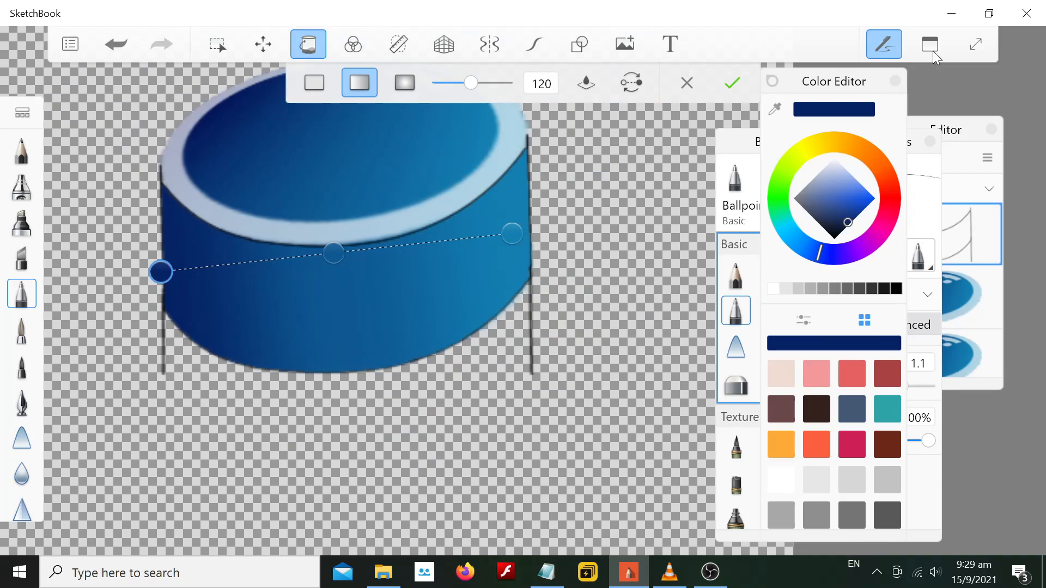
left_click(731, 83)
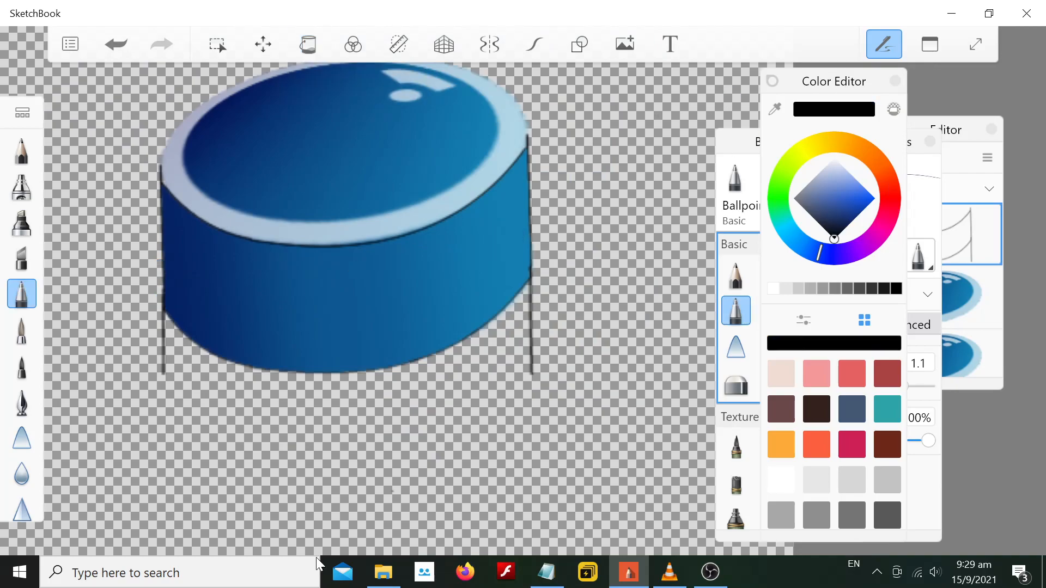
Switch to Notepad and review the notes from "Background fill" on, highlighting "Touchup" and "erase any unwanted parts."
left_click(546, 572)
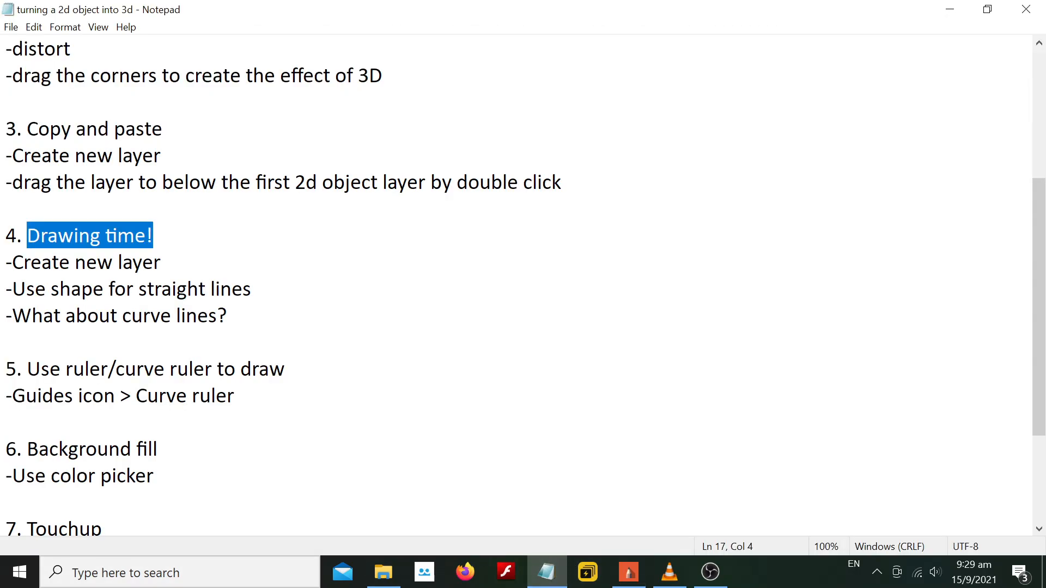
scroll(518, 284, "down", 1)
left_click(157, 369)
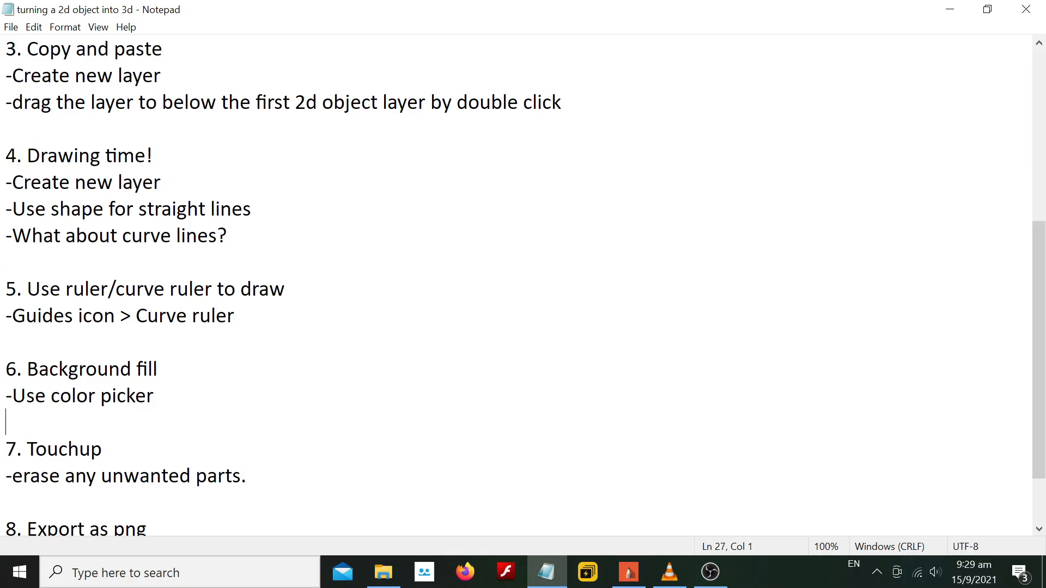
scroll(518, 284, "down", 1)
left_click_drag(107, 369, 28, 368)
left_click(247, 395)
left_click_drag(247, 396, 5, 395)
left_click(107, 369)
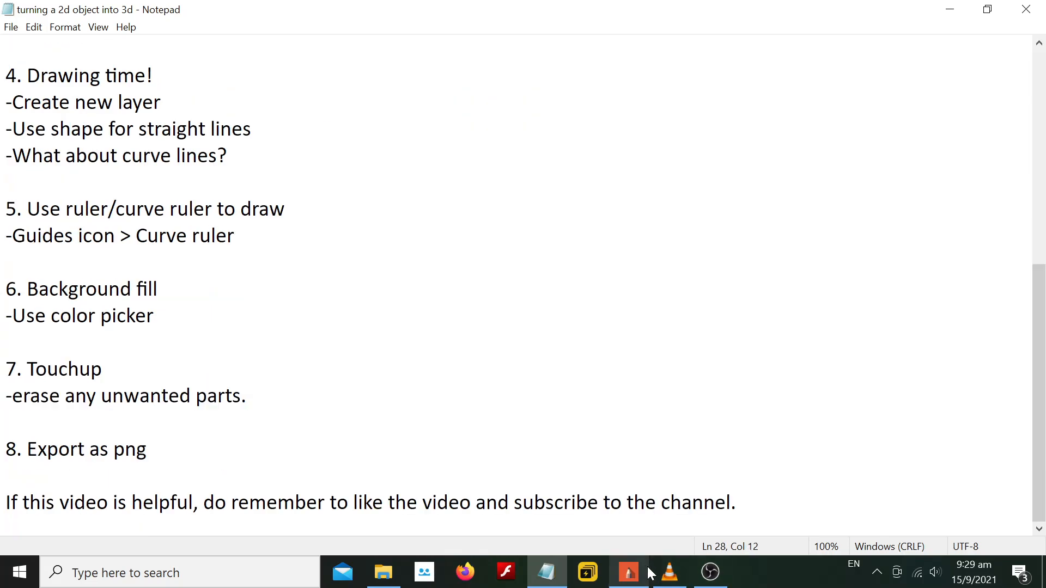
Switch back to SketchBook, place the Brush Library beside the drawing and select the Hard Eraser
left_click(628, 572)
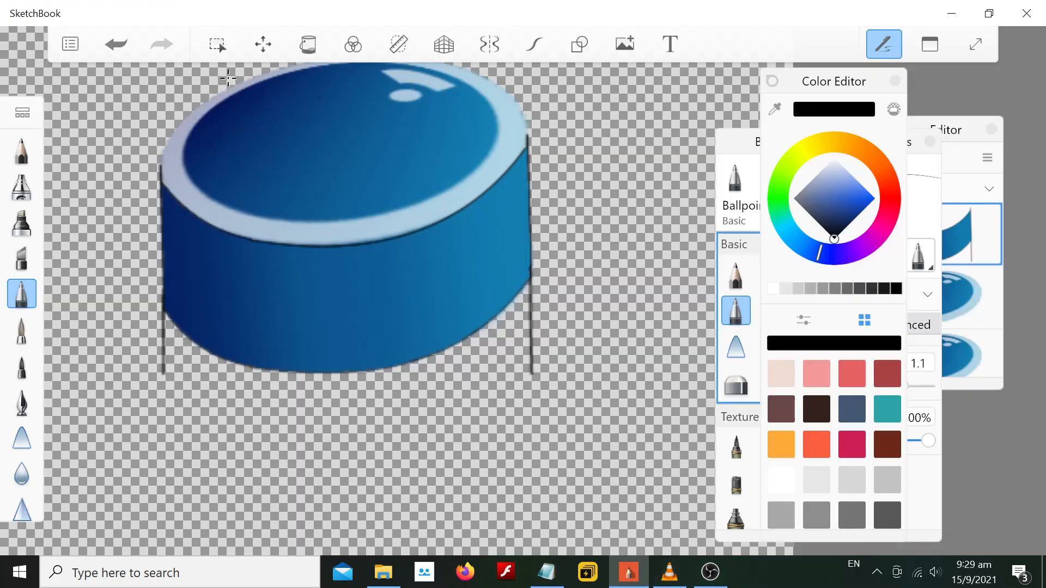
left_click(26, 119)
left_click(28, 126)
mouse_move(770, 144)
left_mouse_down()
mouse_move(65, 113)
mouse_move(78, 95)
left_mouse_up()
left_click(139, 305)
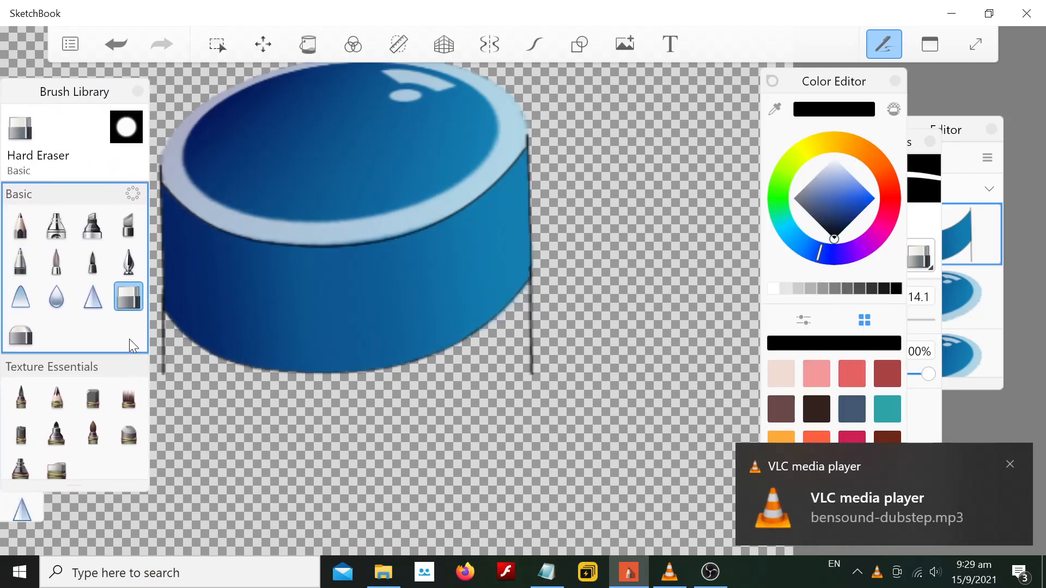
Erase the ends of both vertical lines that stick out below the cylinder's lower curve
scroll(158, 326, "up", 3)
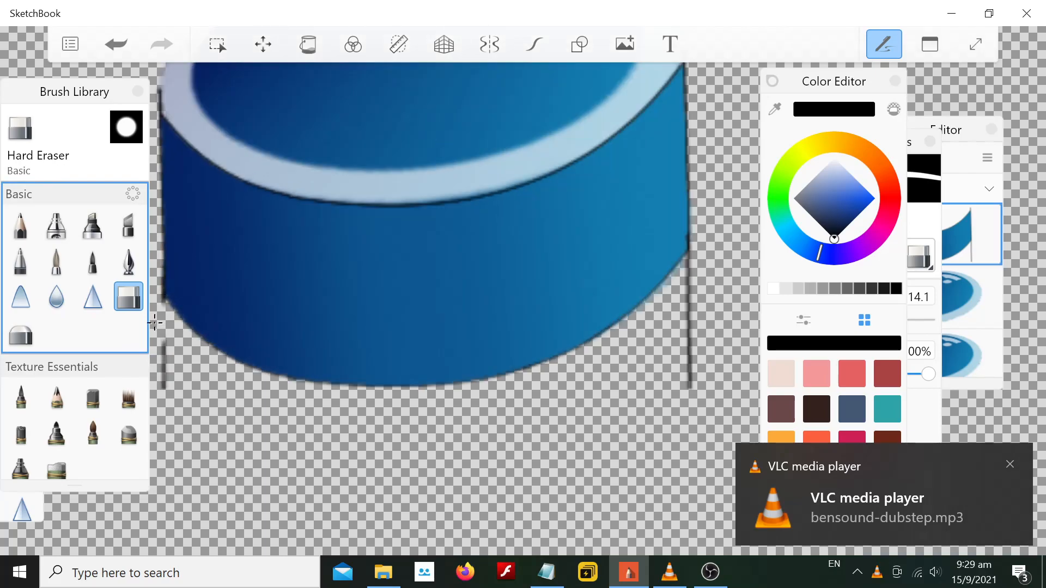
left_click_drag(171, 383, 157, 347)
mouse_move(689, 297)
left_mouse_down()
mouse_move(699, 382)
mouse_move(709, 273)
left_mouse_up()
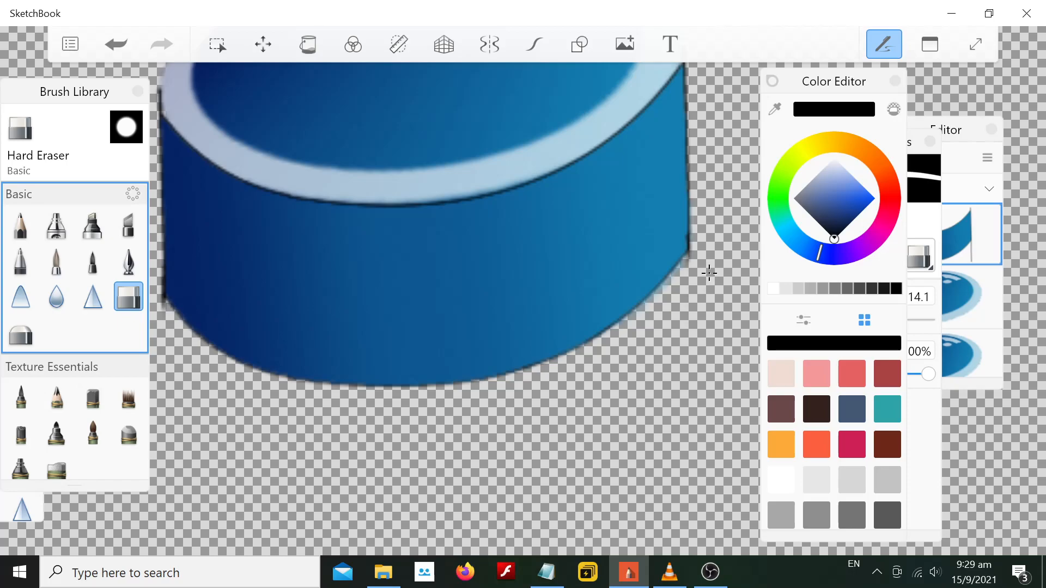
scroll(678, 253, "down", 3)
scroll(378, 289, "up", 5)
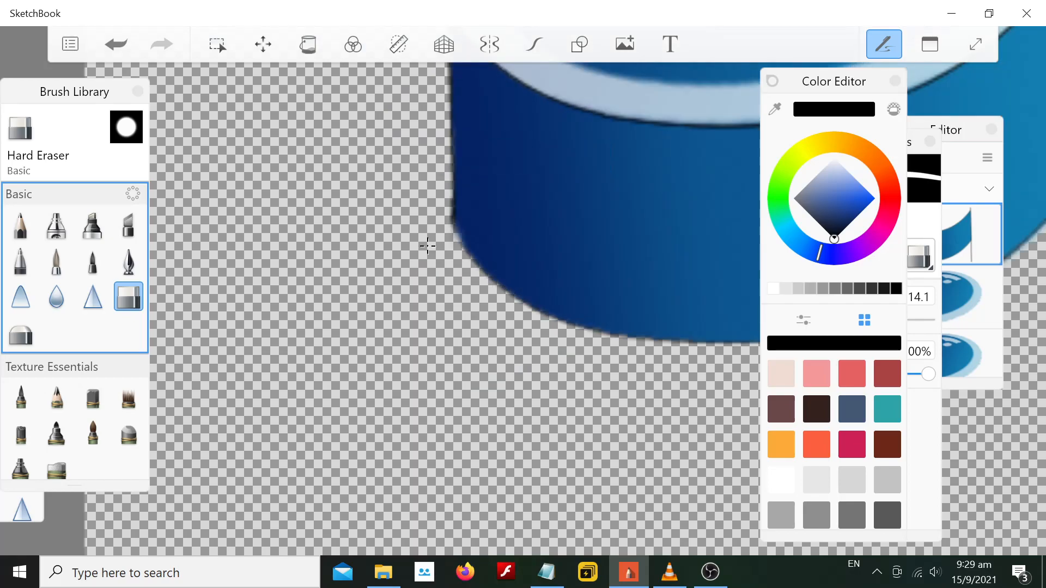
scroll(552, 245, "down", 5)
Move the Color Editor off the cylinder and close the Color Editor, Brush Properties and Layer Editor palettes
mouse_move(839, 90)
left_mouse_down()
mouse_move(784, 88)
mouse_move(599, 129)
left_mouse_up()
scroll(833, 83, "down", 1)
scroll(770, 76, "up", 3)
scroll(513, 109, "down", 1)
mouse_move(359, 91)
left_mouse_down()
mouse_move(999, 63)
mouse_move(898, 80)
left_mouse_up()
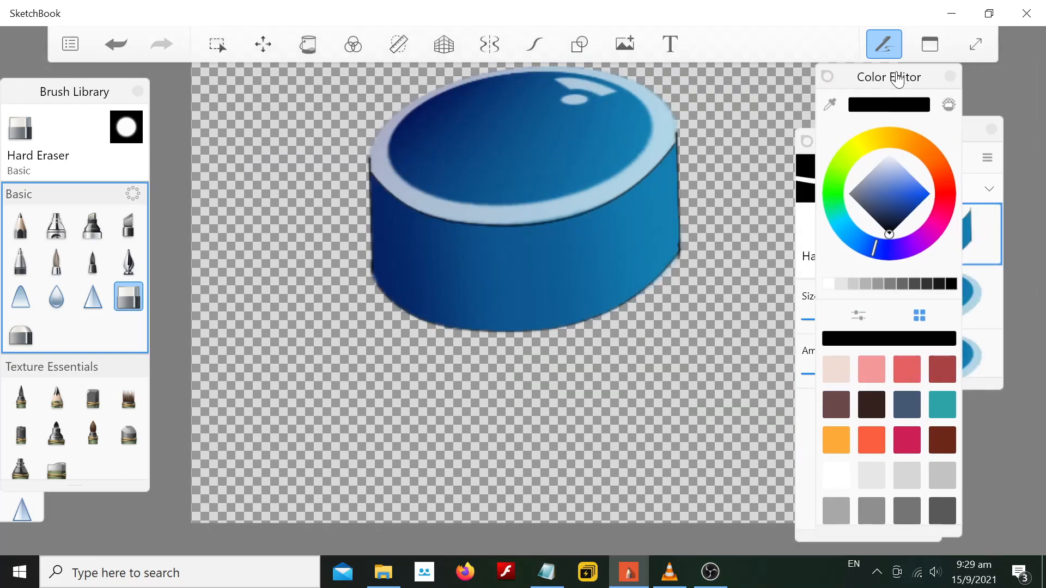
left_click(948, 77)
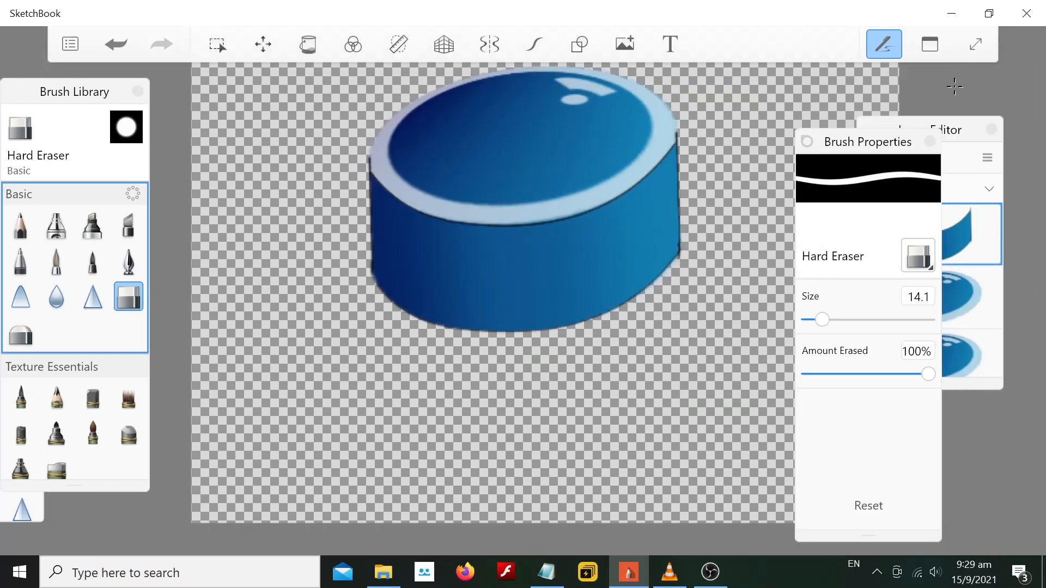
left_click(934, 142)
left_click(990, 130)
scroll(686, 142, "down", 1)
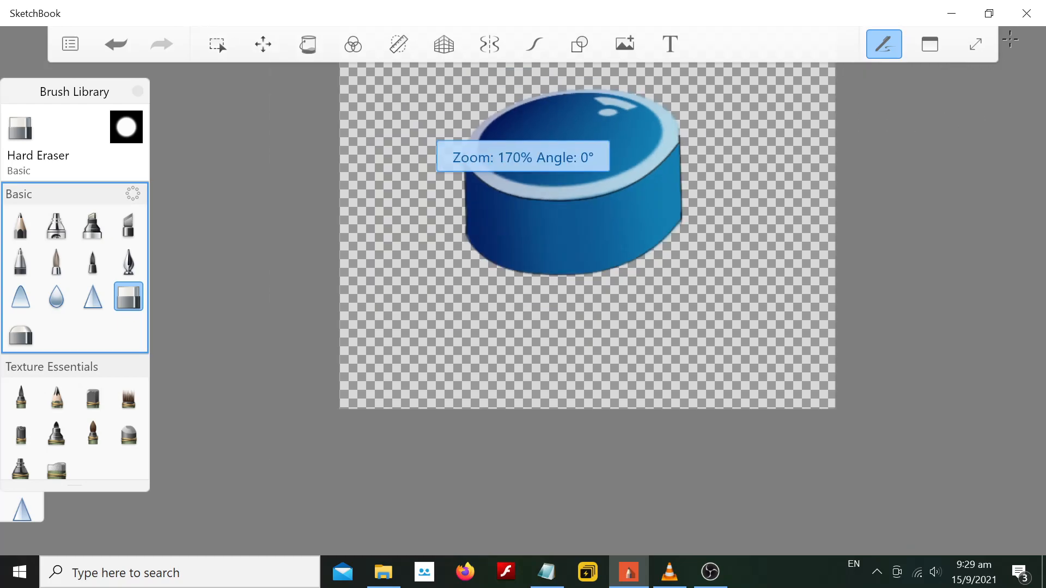
View the whole cylinder with the interface hidden and bring the interface back
left_click(976, 43)
scroll(624, 90, "down", 4)
scroll(623, 91, "up", 5)
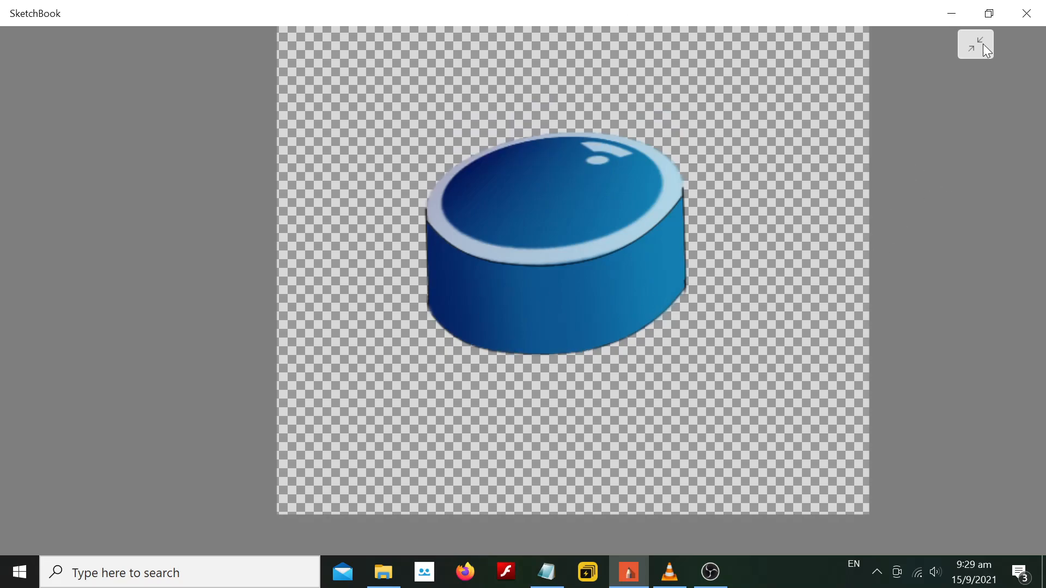
left_click(980, 42)
Export the drawing to the Desktop as a PNG file named 3Dbutton135
left_click(69, 49)
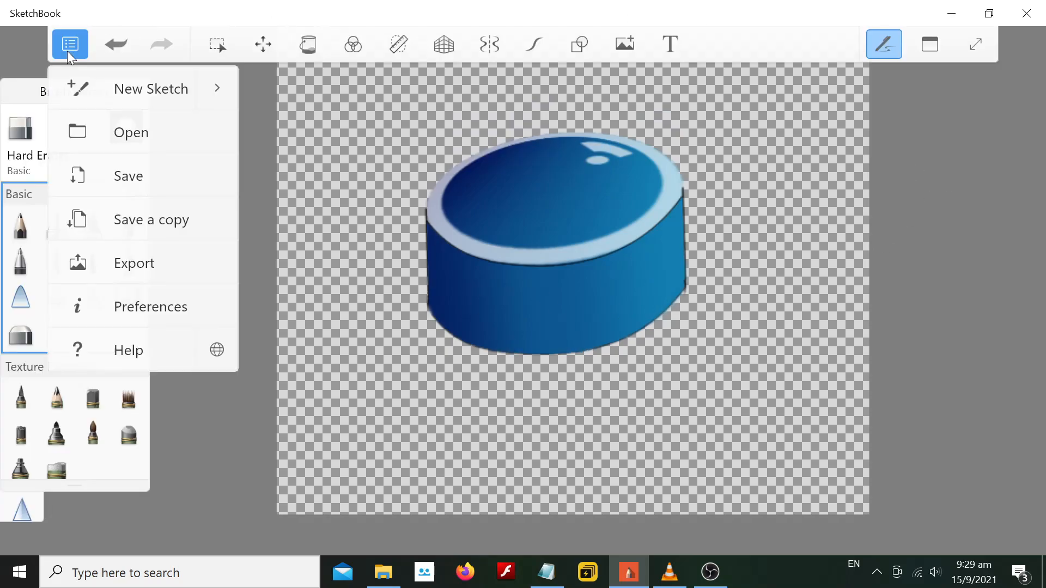
left_click(138, 260)
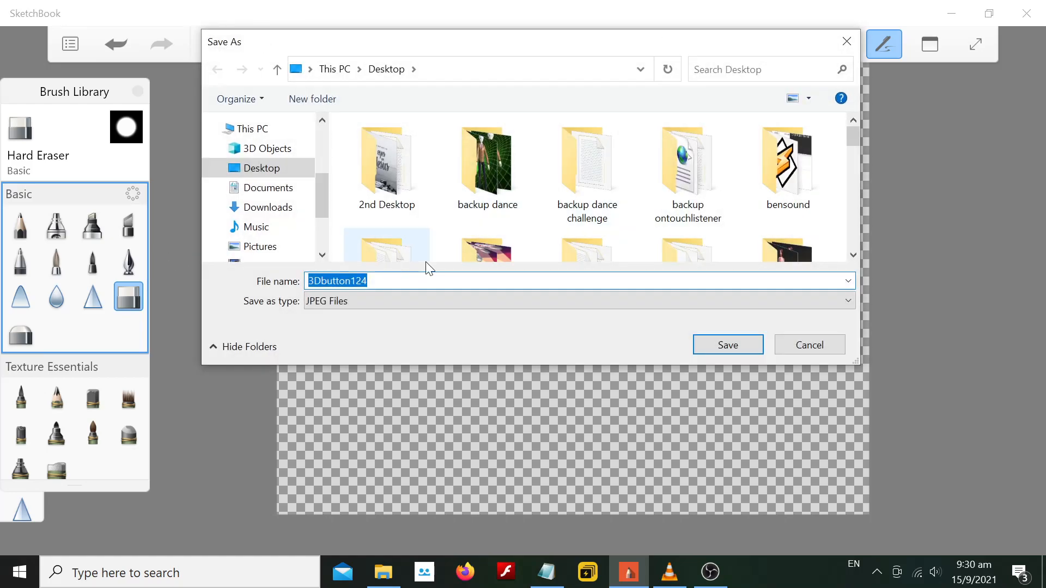
left_click(358, 299)
left_click(368, 329)
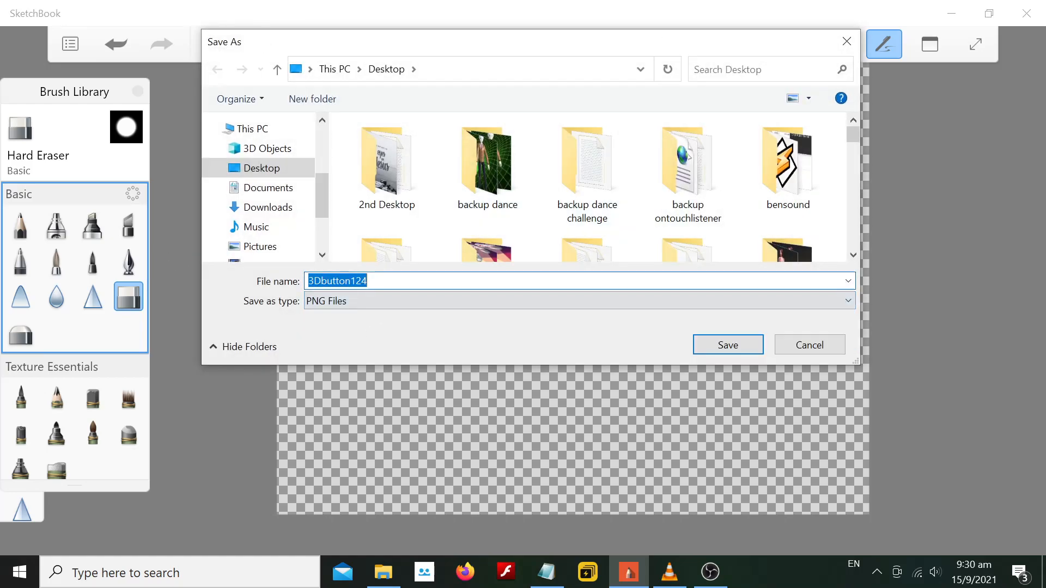
key("End")
key("BackSpace")
key("BackSpace")
type("35")
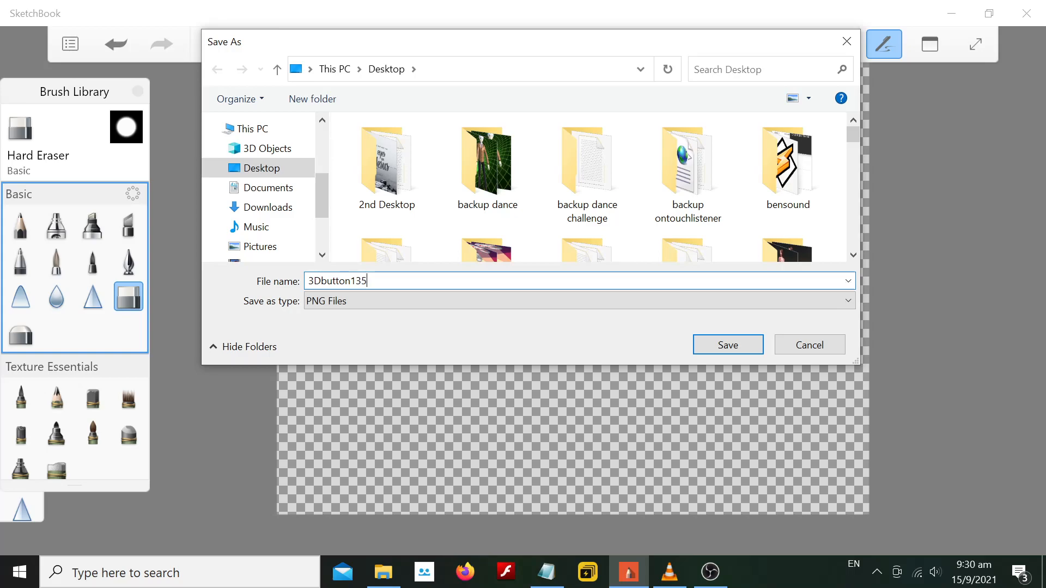
left_click(740, 341)
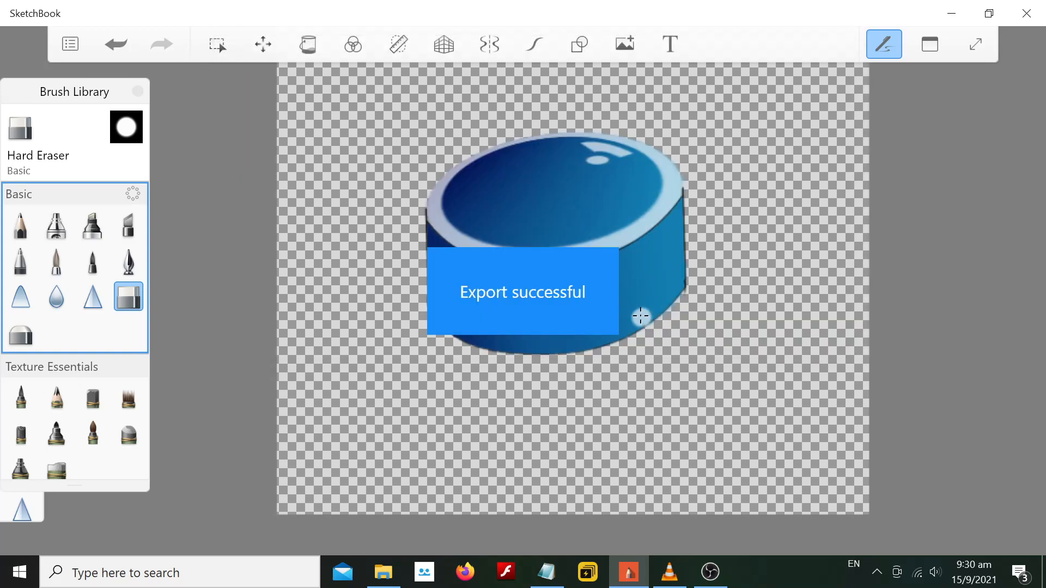
Switch to Notepad, highlight "Export as png" and the closing message, and bring up OBS Studio
left_click(546, 572)
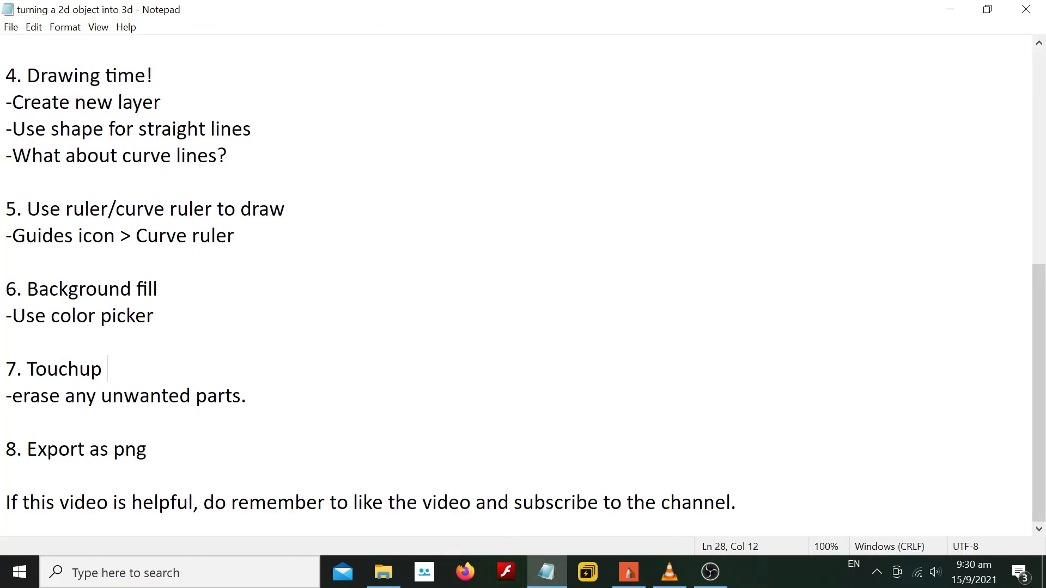
left_click_drag(147, 449, 27, 450)
left_click_drag(5, 502, 737, 503)
left_click(711, 572)
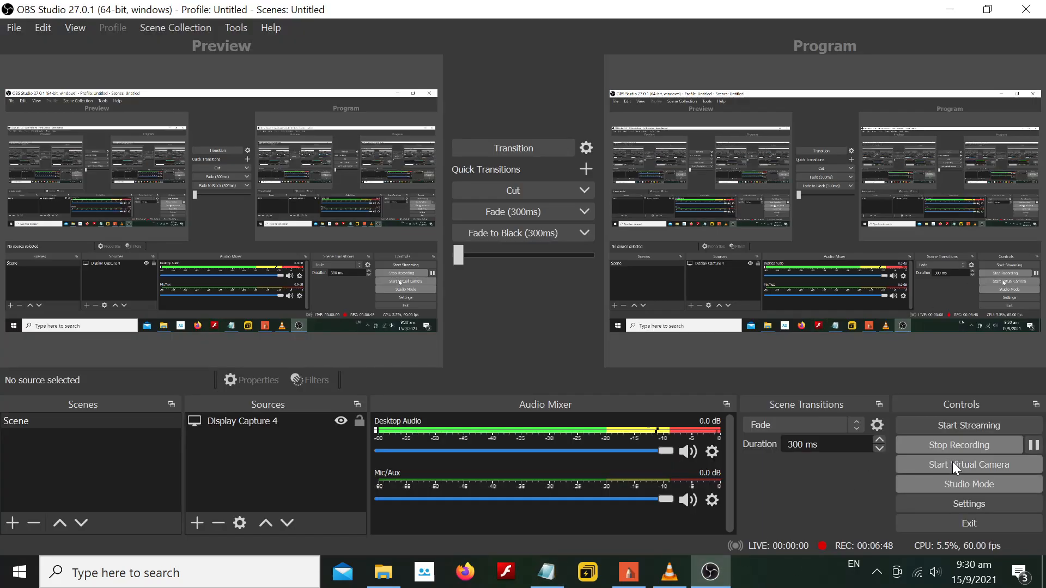